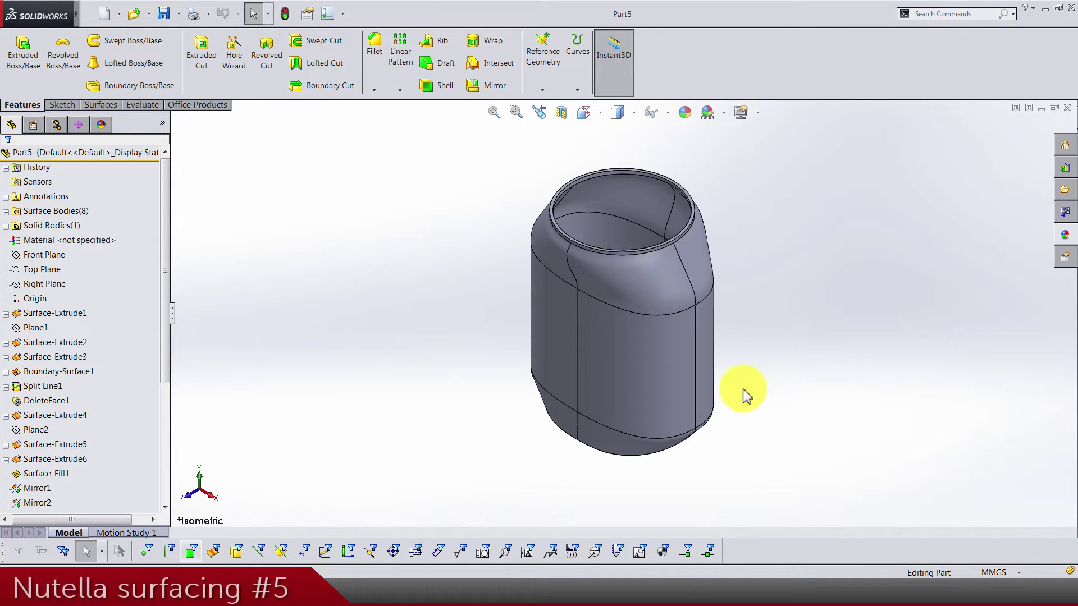
Orbit the jar to show its bottom face and zoom in on it
{"action": "middle_click_drag", "start_coordinate": [752, 431], "coordinate": [769, 193]}
{"action": "scroll", "coordinate": [720, 348], "scroll_direction": "down", "scroll_amount": 3}
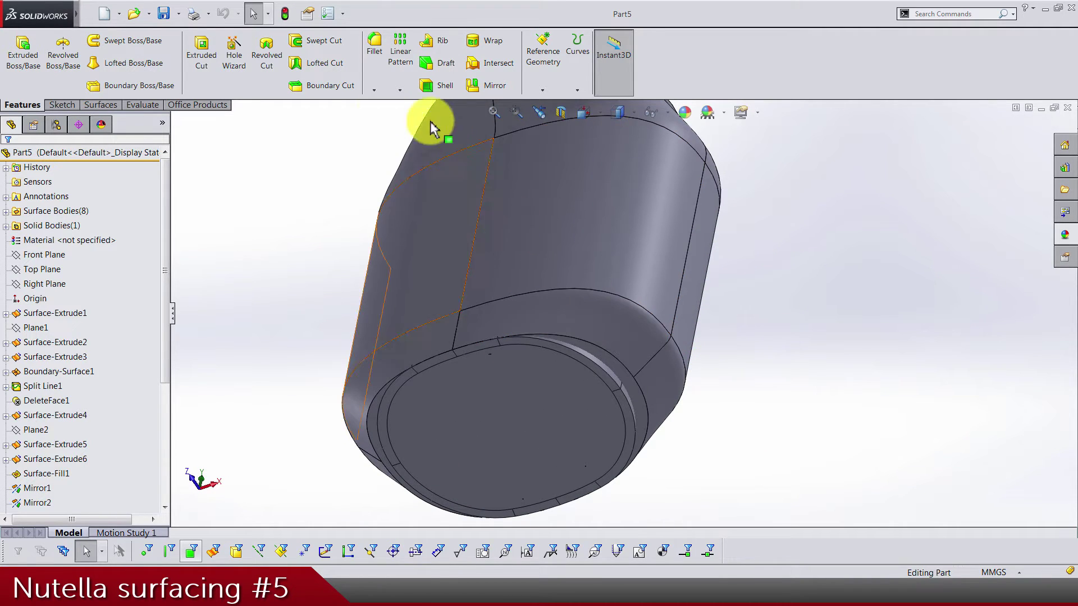
{"action": "scroll", "coordinate": [355, 89], "scroll_direction": "down", "scroll_amount": 2}
Start an offset surface on the bottom rim face, then cancel it
{"action": "left_click", "coordinate": [302, 70]}
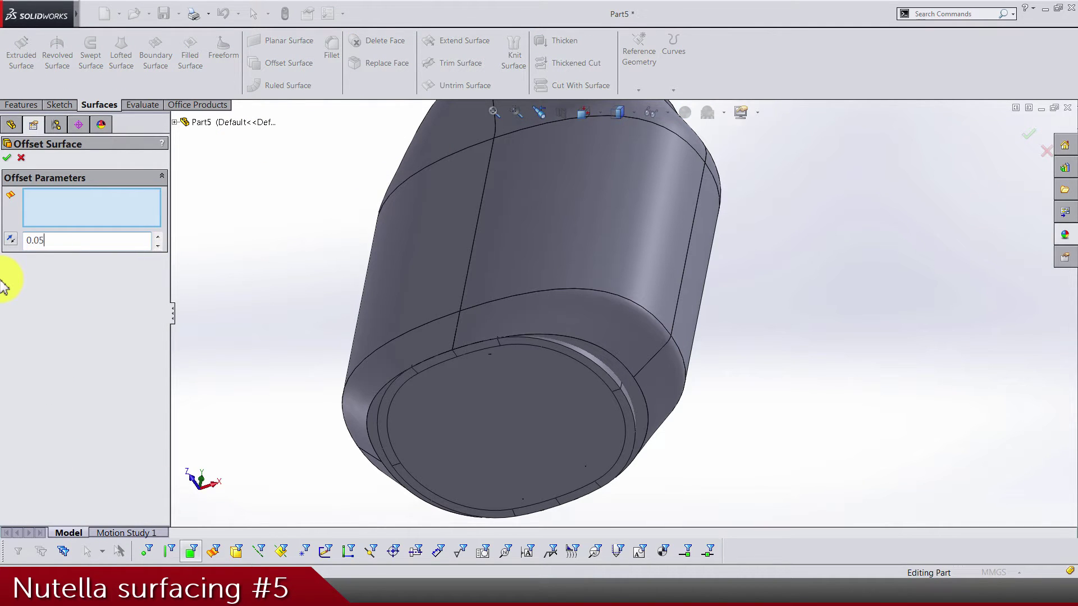
{"action": "scroll", "coordinate": [341, 385], "scroll_direction": "down", "scroll_amount": 6}
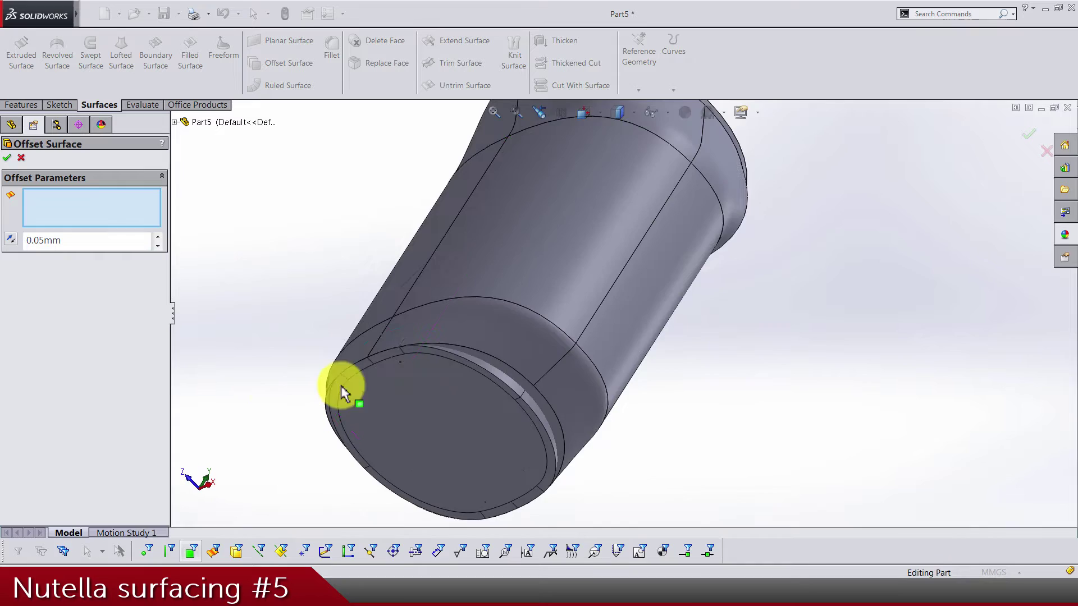
{"action": "left_click", "coordinate": [663, 329]}
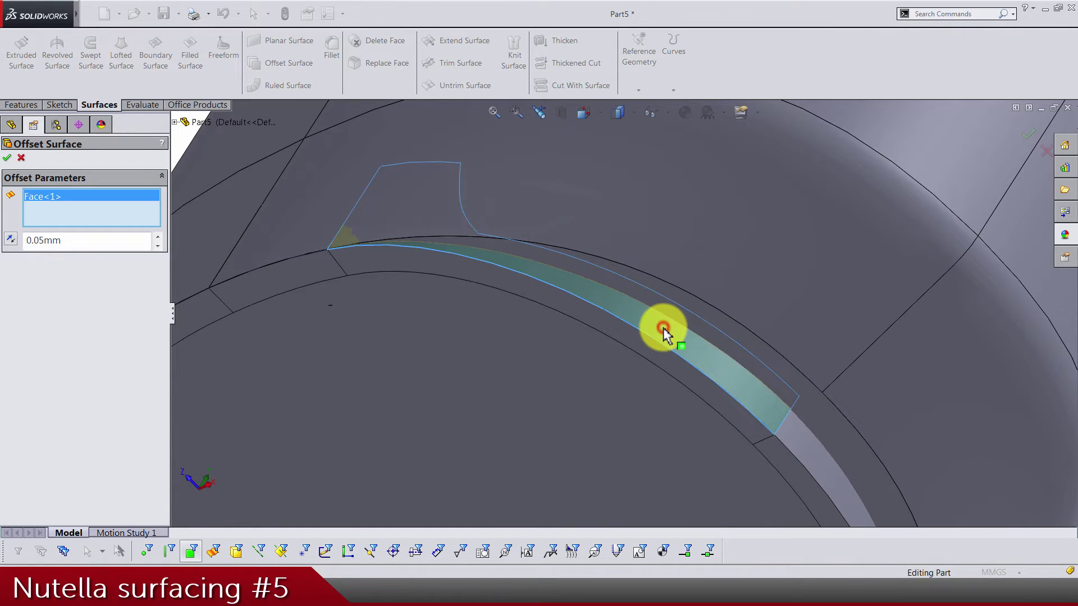
{"action": "key", "text": "Return"}
{"action": "scroll", "coordinate": [733, 271], "scroll_direction": "up", "scroll_amount": 10}
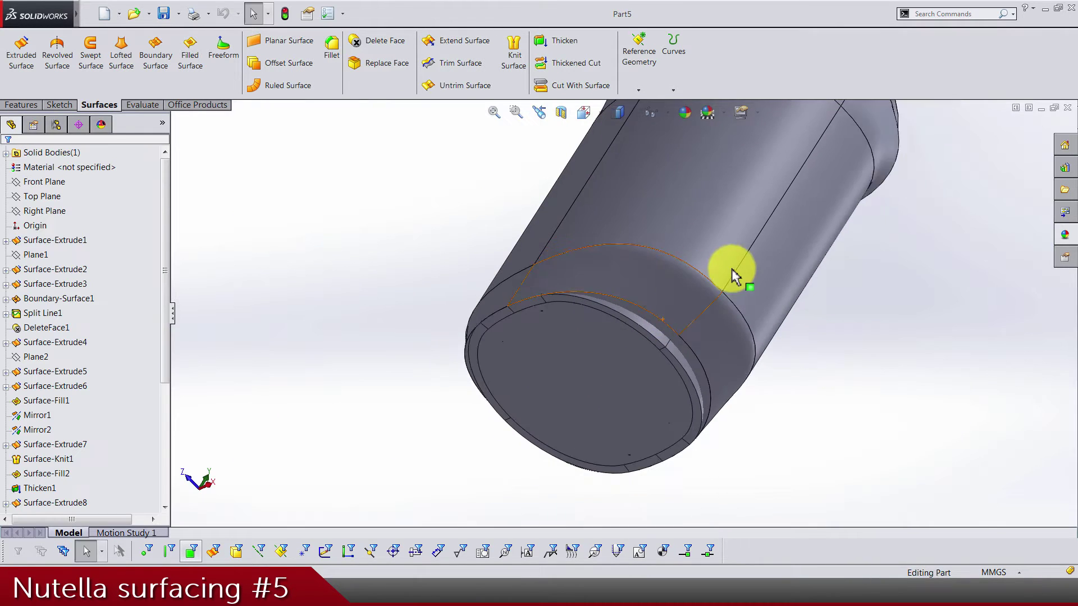
Hide the thickened jar body (Thicken1) to see inside the remaining part
{"action": "right_click", "coordinate": [724, 235]}
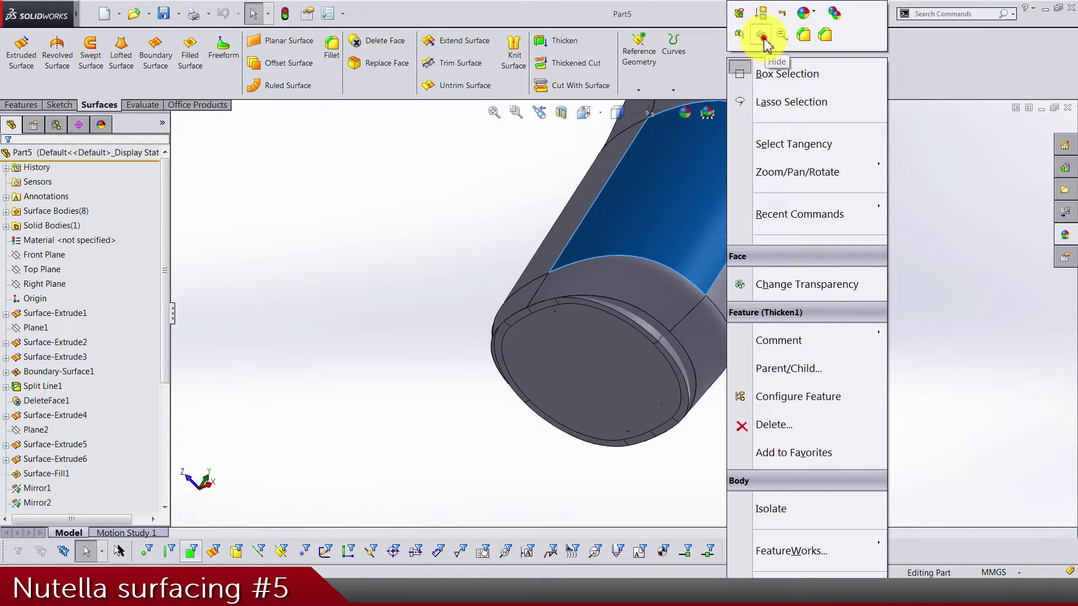
{"action": "left_click", "coordinate": [762, 35]}
{"action": "scroll", "coordinate": [508, 258], "scroll_direction": "up", "scroll_amount": 3}
{"action": "middle_click_drag", "start_coordinate": [557, 272], "coordinate": [614, 313]}
{"action": "scroll", "coordinate": [620, 328], "scroll_direction": "down", "scroll_amount": 3}
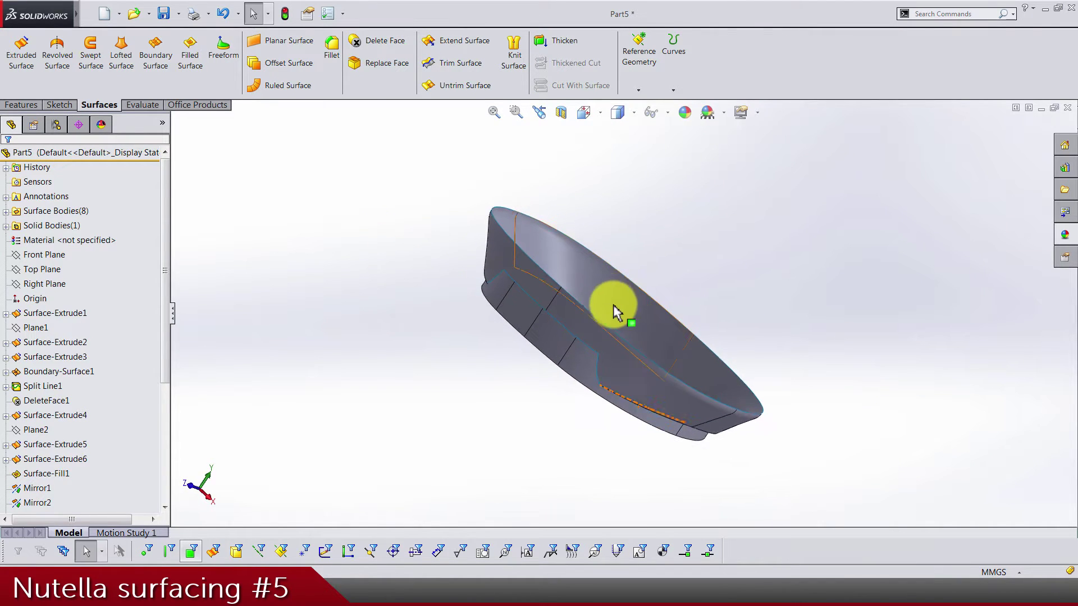
{"action": "scroll", "coordinate": [541, 320], "scroll_direction": "down", "scroll_amount": 3}
Hide the Surface-Offset3 surface and the inner offset face
{"action": "right_click", "coordinate": [540, 324]}
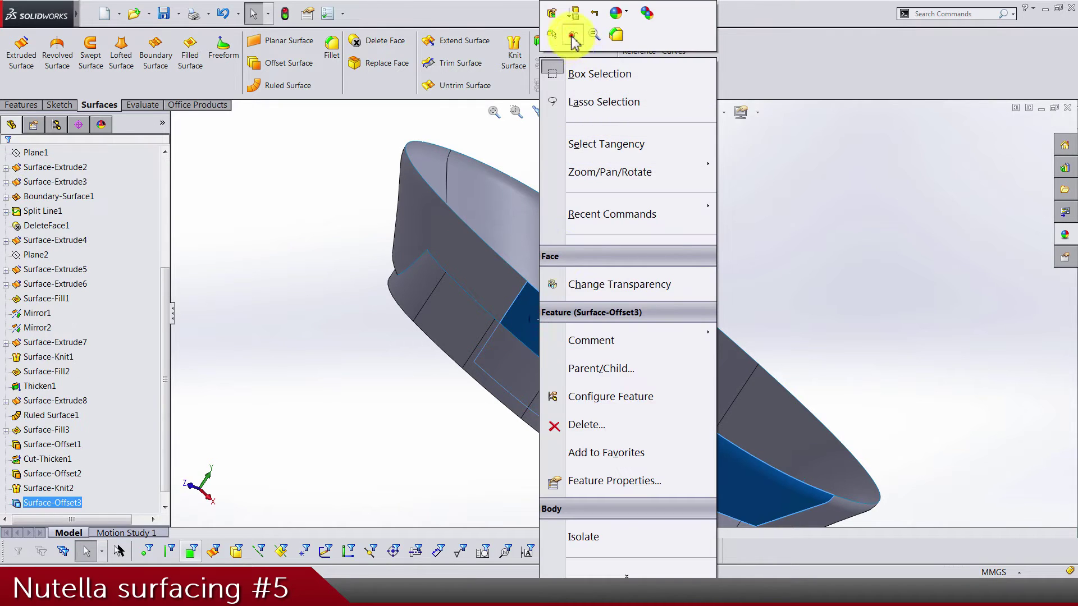
{"action": "left_click", "coordinate": [572, 36]}
{"action": "scroll", "coordinate": [697, 351], "scroll_direction": "up", "scroll_amount": 2}
{"action": "middle_click_drag", "start_coordinate": [697, 351], "coordinate": [623, 411]}
{"action": "scroll", "coordinate": [569, 393], "scroll_direction": "down", "scroll_amount": 2}
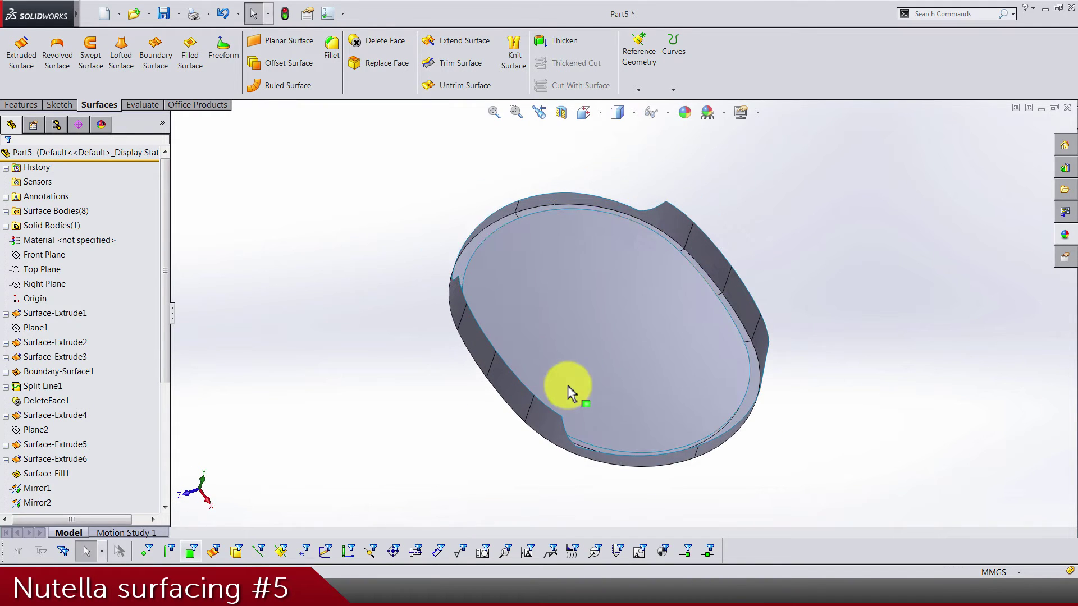
{"action": "right_click", "coordinate": [562, 382]}
{"action": "left_click", "coordinate": [596, 34]}
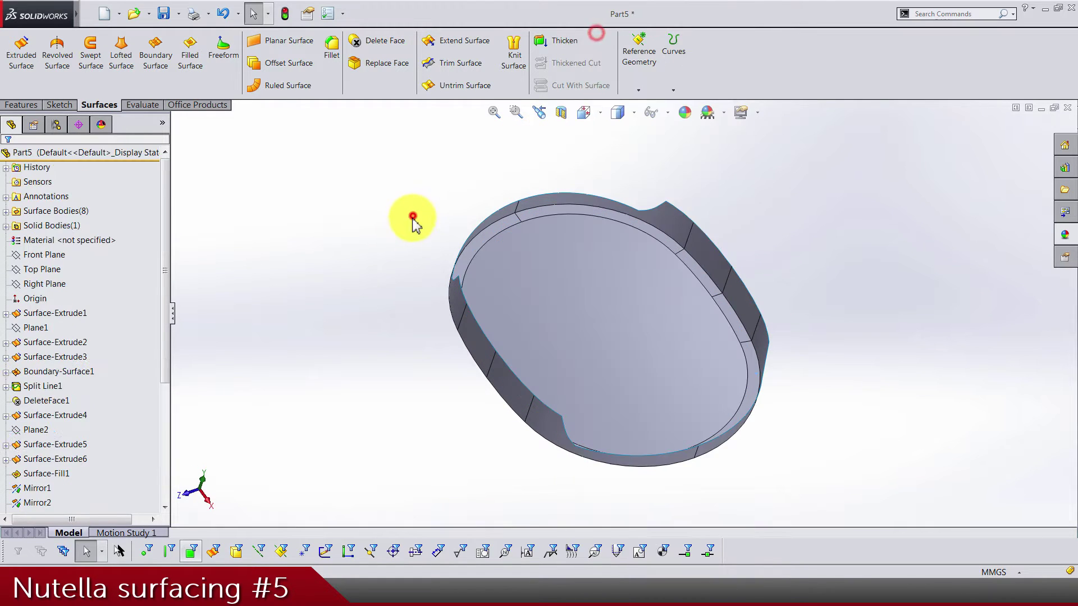
{"action": "scroll", "coordinate": [651, 270], "scroll_direction": "up", "scroll_amount": 3}
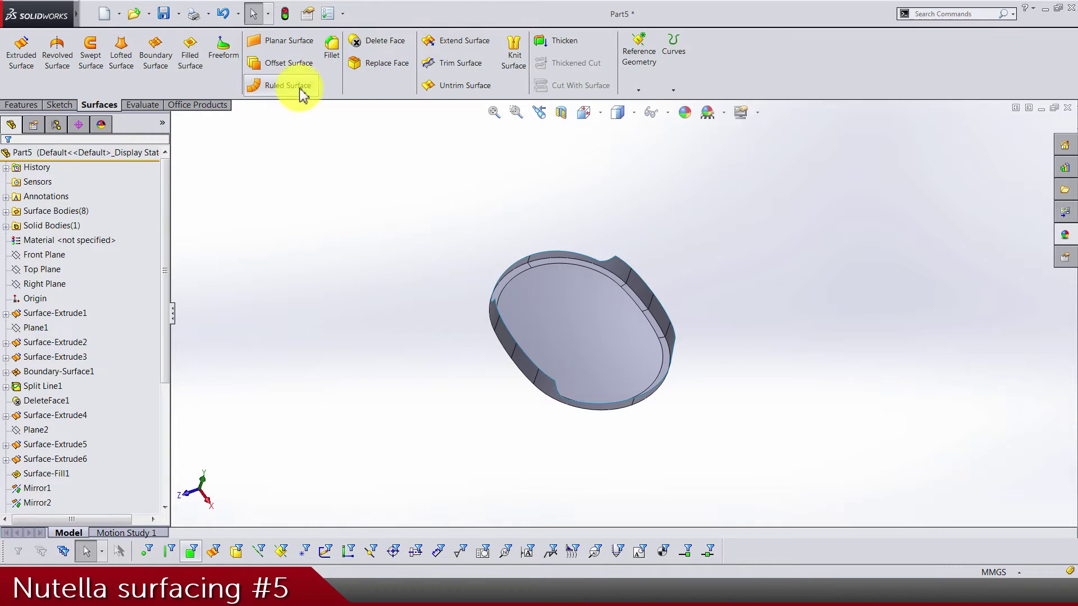
Offset the base faces Face<1>, Face<10> and Face<11> by 0.05mm as a new surface
{"action": "left_click", "coordinate": [288, 63]}
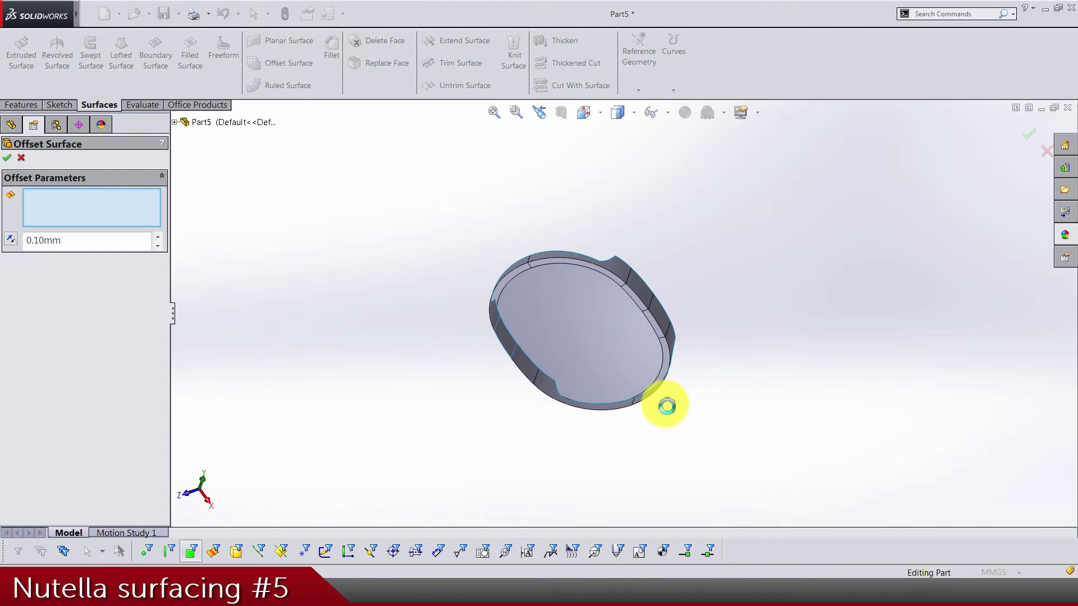
{"action": "left_click", "coordinate": [645, 352]}
{"action": "scroll", "coordinate": [578, 342], "scroll_direction": "down", "scroll_amount": 3}
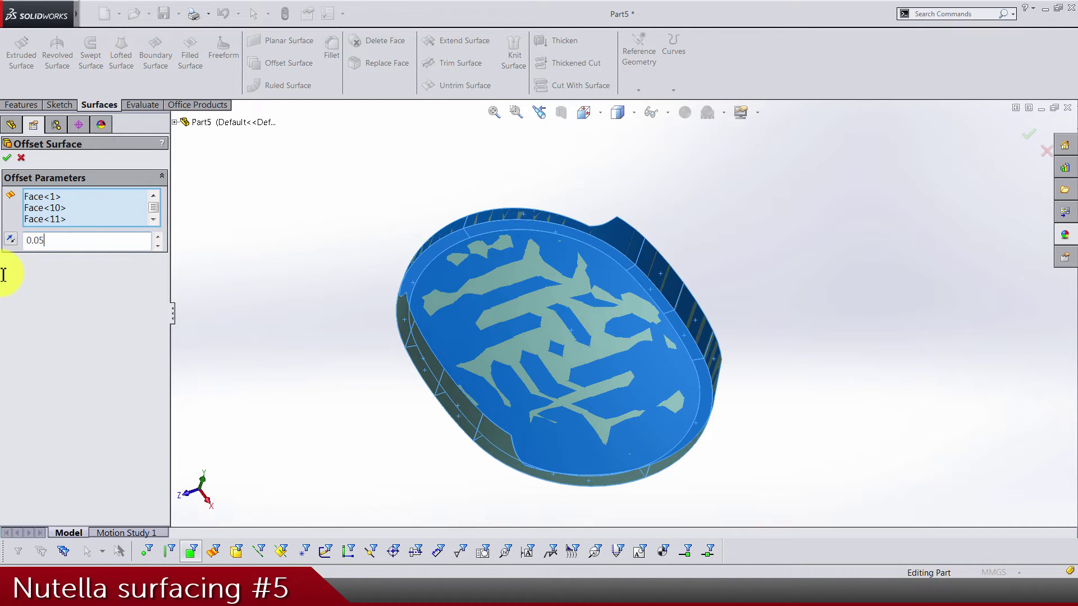
{"action": "left_click", "coordinate": [23, 314]}
{"action": "scroll", "coordinate": [481, 241], "scroll_direction": "down", "scroll_amount": 6}
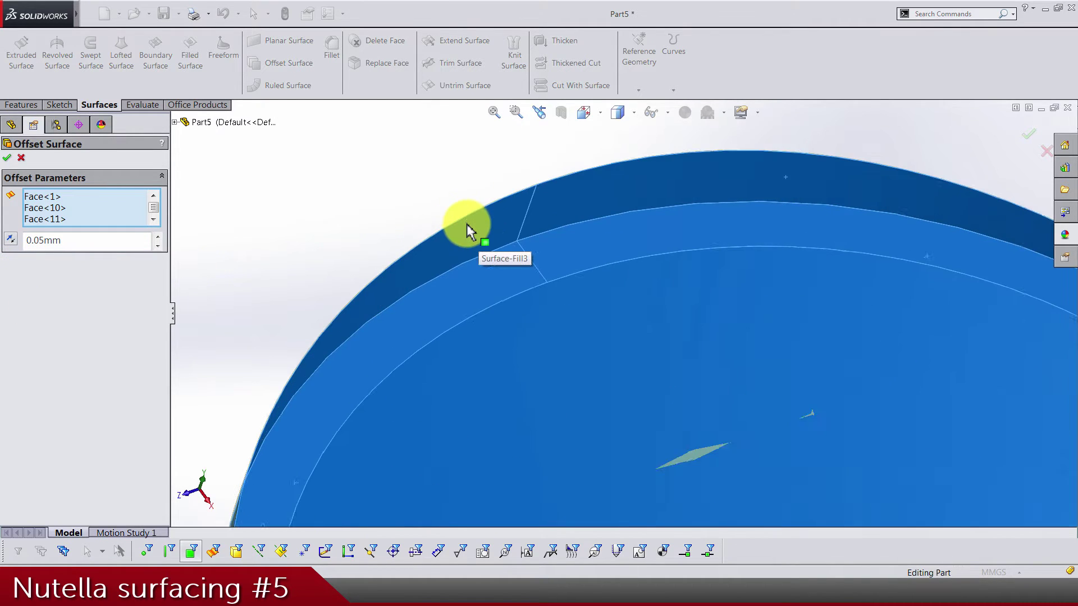
{"action": "scroll", "coordinate": [485, 246], "scroll_direction": "down", "scroll_amount": 3}
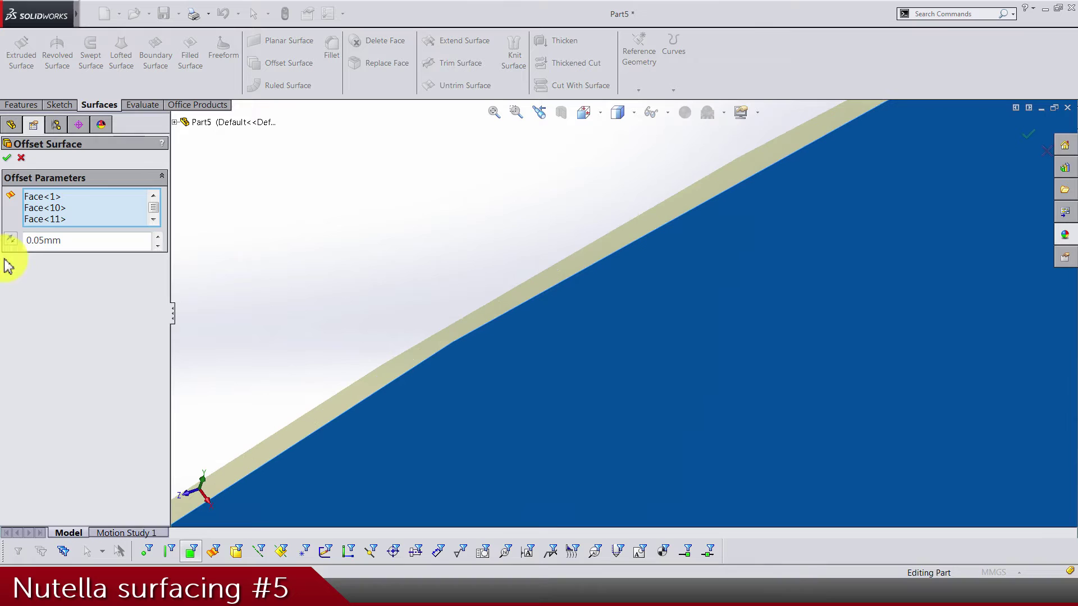
{"action": "scroll", "coordinate": [661, 335], "scroll_direction": "up", "scroll_amount": 8}
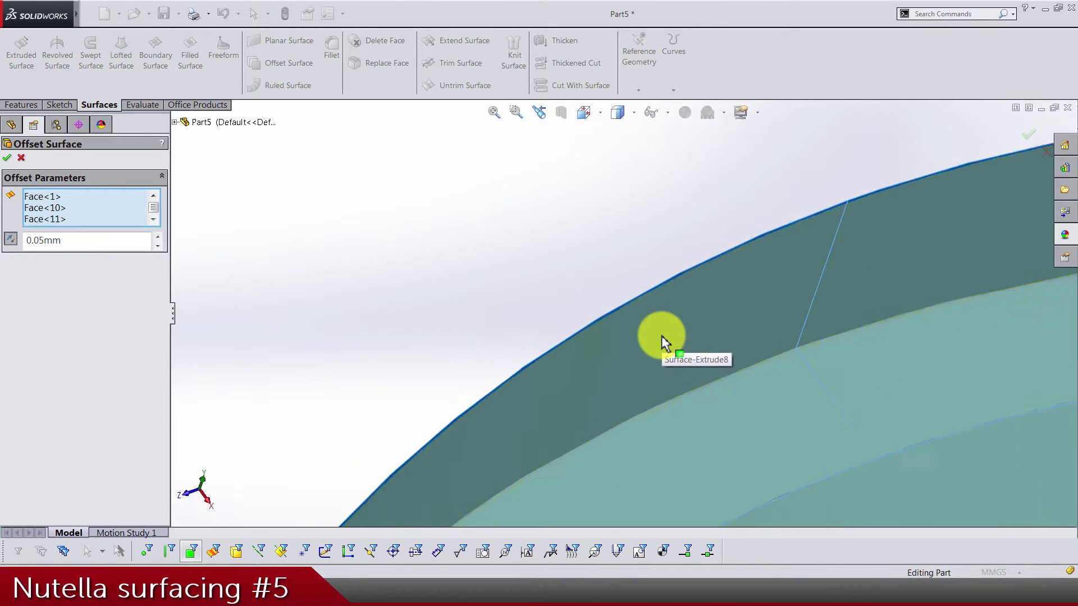
{"action": "scroll", "coordinate": [661, 336], "scroll_direction": "up", "scroll_amount": 3}
Confirm the new offset surface and hide the Surface-Extrude8 rim surface
{"action": "key", "text": "Return"}
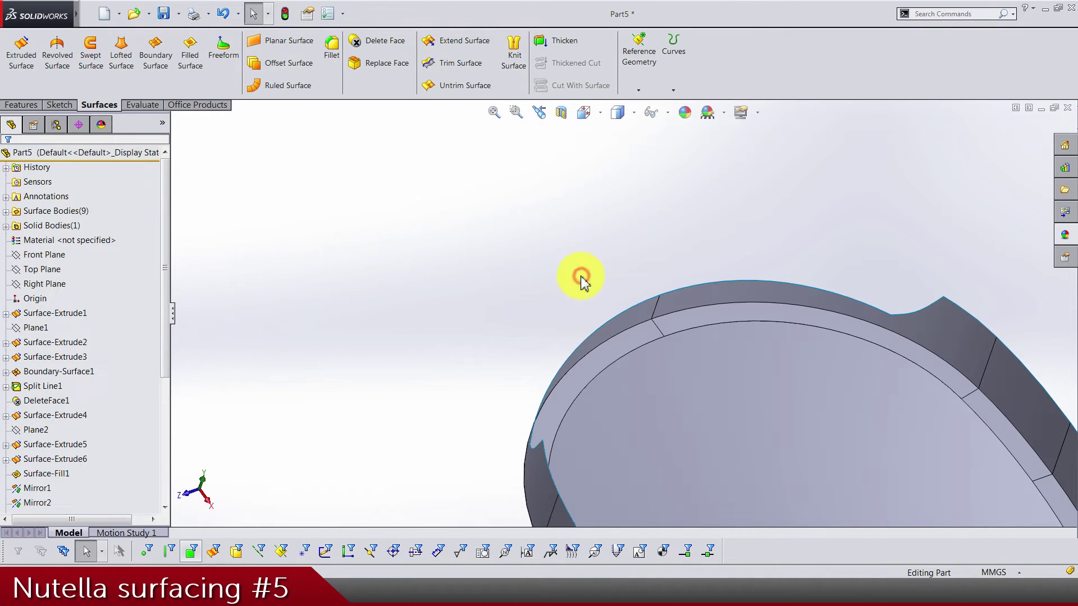
{"action": "middle_click_drag", "start_coordinate": [584, 404], "coordinate": [579, 363]}
{"action": "left_click", "coordinate": [571, 355]}
{"action": "right_click", "coordinate": [571, 355]}
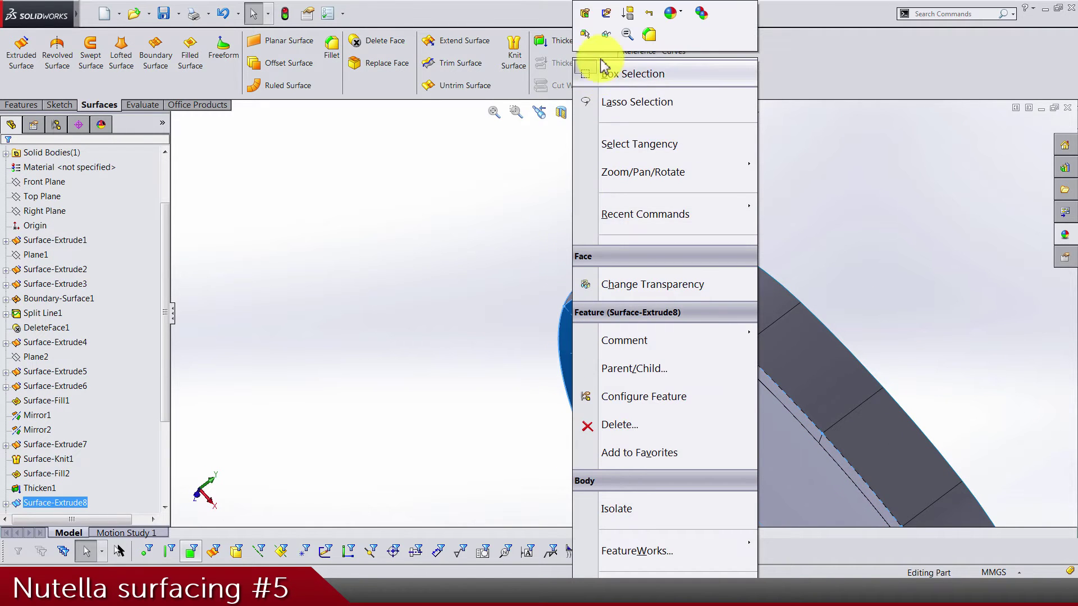
{"action": "left_click", "coordinate": [608, 37]}
{"action": "left_click", "coordinate": [524, 251]}
Show the jar's Solid Bodies(1) again from the FeatureManager tree
{"action": "middle_click_drag", "start_coordinate": [554, 276], "coordinate": [701, 376]}
{"action": "left_click", "coordinate": [40, 225]}
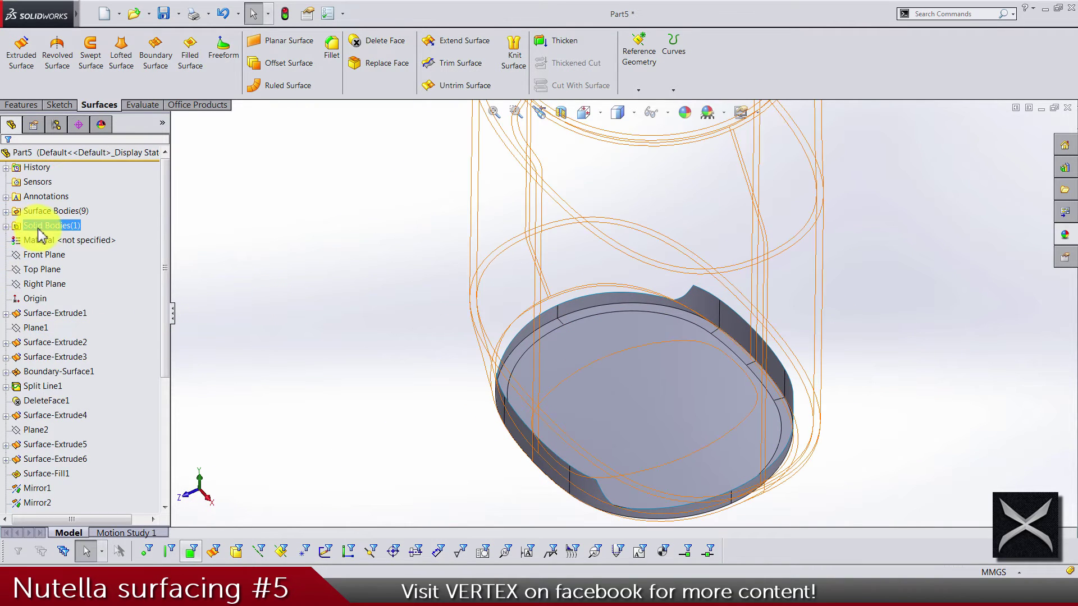
{"action": "right_click", "coordinate": [49, 227]}
{"action": "left_click", "coordinate": [49, 211]}
{"action": "left_click", "coordinate": [288, 303]}
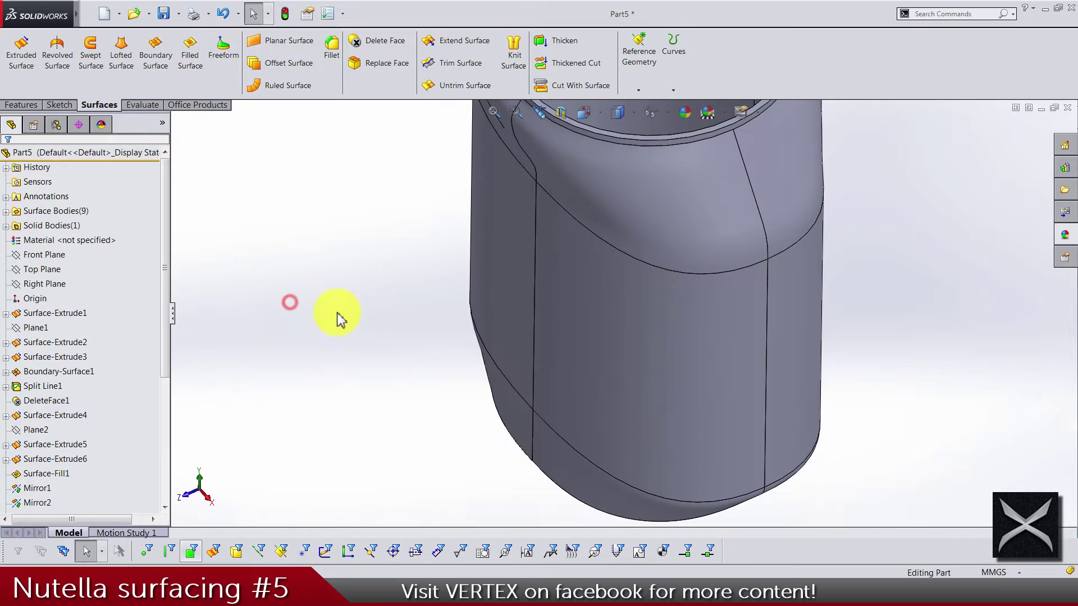
Intersect Surface-Offset4 with the Cut-Thicken1 body and accept it as one solid jar
{"action": "scroll", "coordinate": [426, 72], "scroll_direction": "up", "scroll_amount": 2}
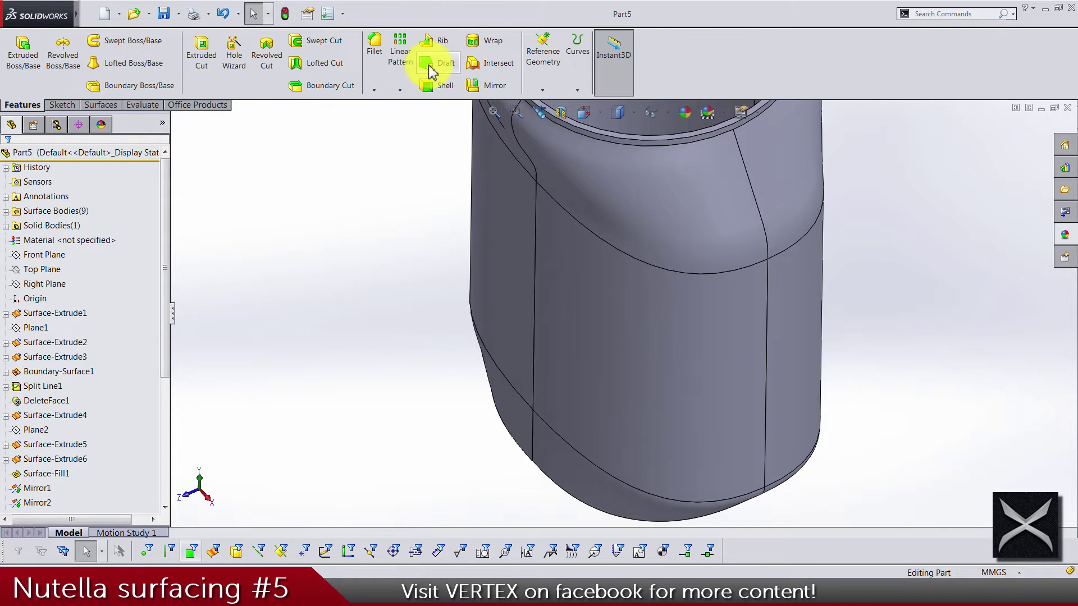
{"action": "left_click", "coordinate": [473, 66]}
{"action": "middle_click_drag", "start_coordinate": [429, 228], "coordinate": [584, 294]}
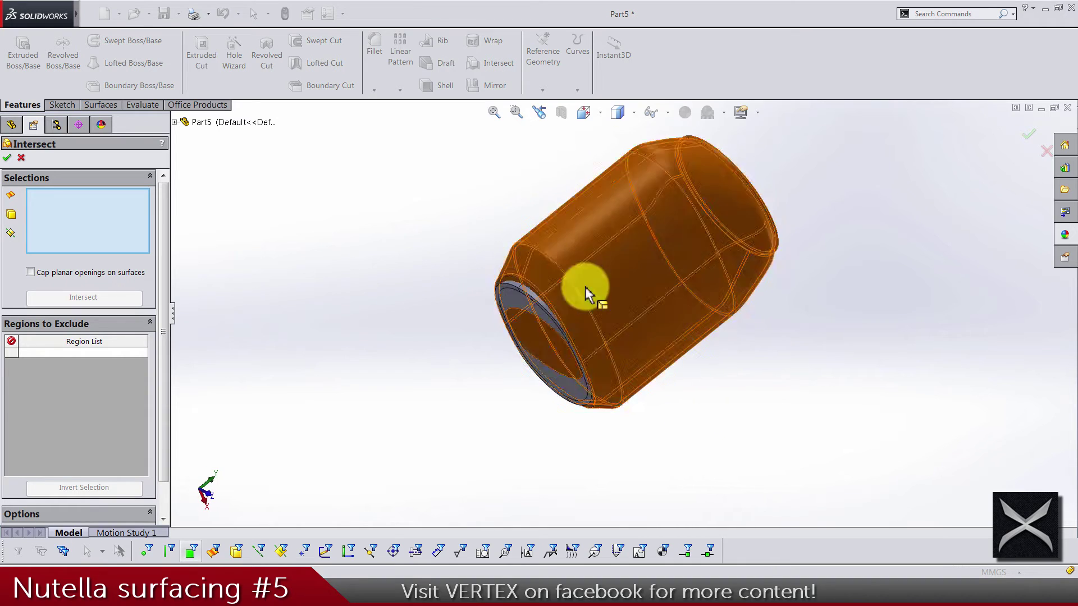
{"action": "scroll", "coordinate": [584, 294], "scroll_direction": "down", "scroll_amount": 5}
{"action": "left_click", "coordinate": [426, 250]}
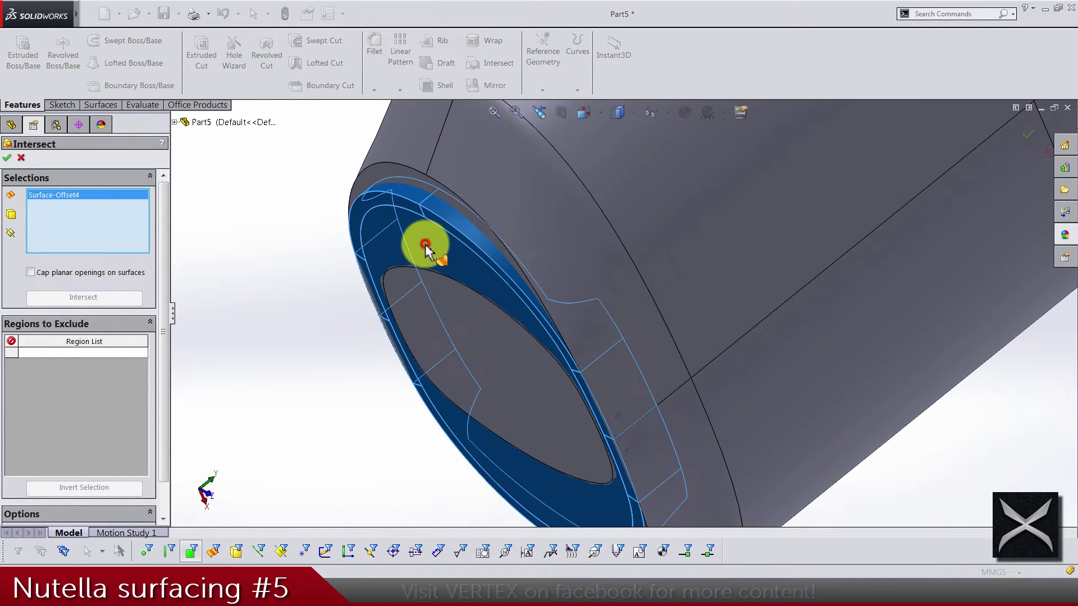
{"action": "left_click", "coordinate": [552, 193]}
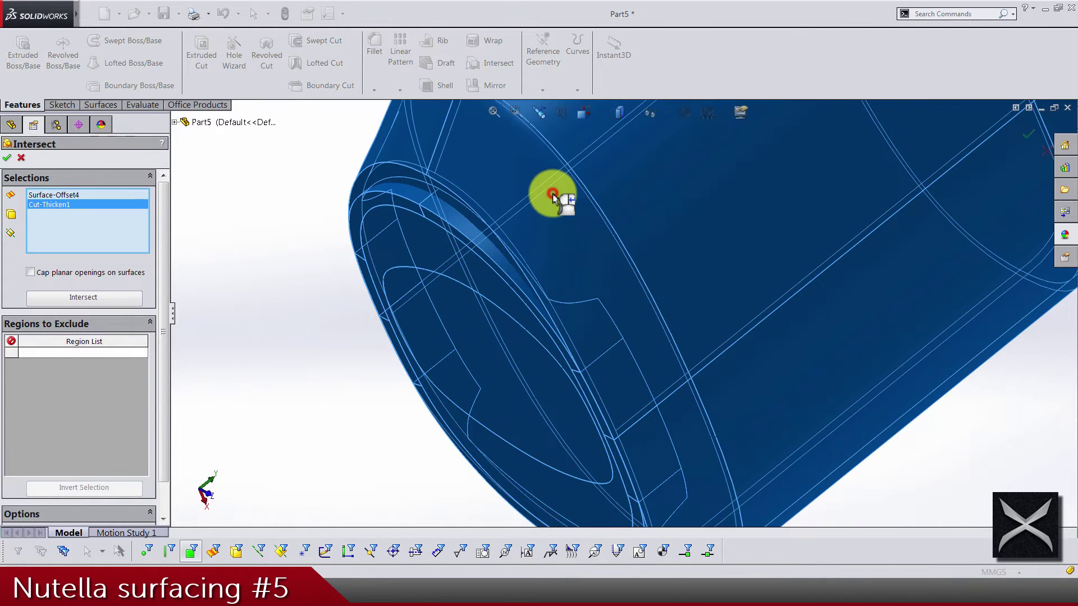
{"action": "scroll", "coordinate": [534, 329], "scroll_direction": "up", "scroll_amount": 4}
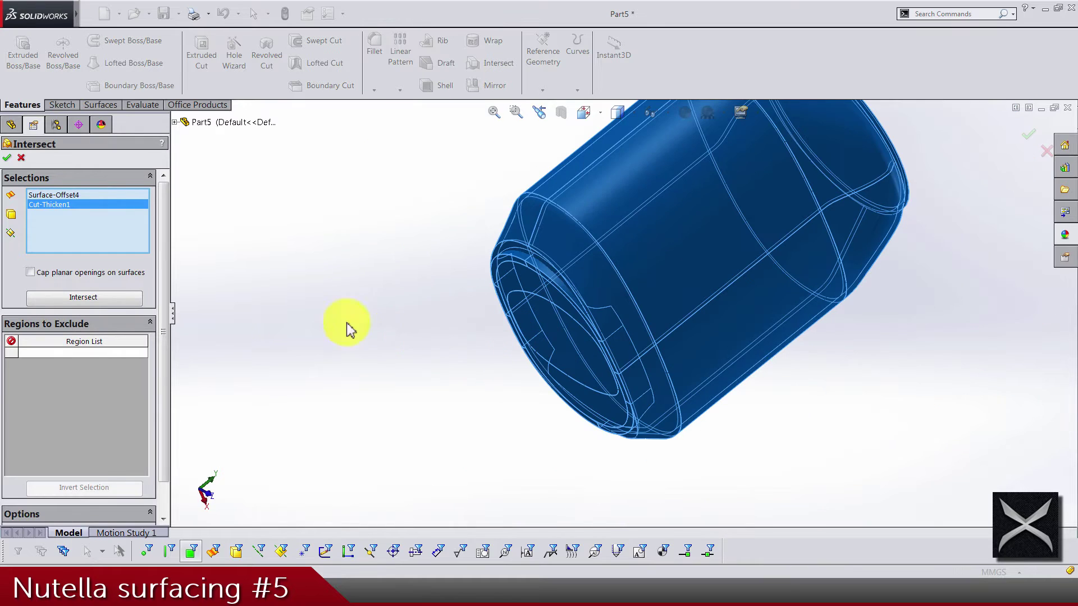
{"action": "left_click", "coordinate": [94, 299]}
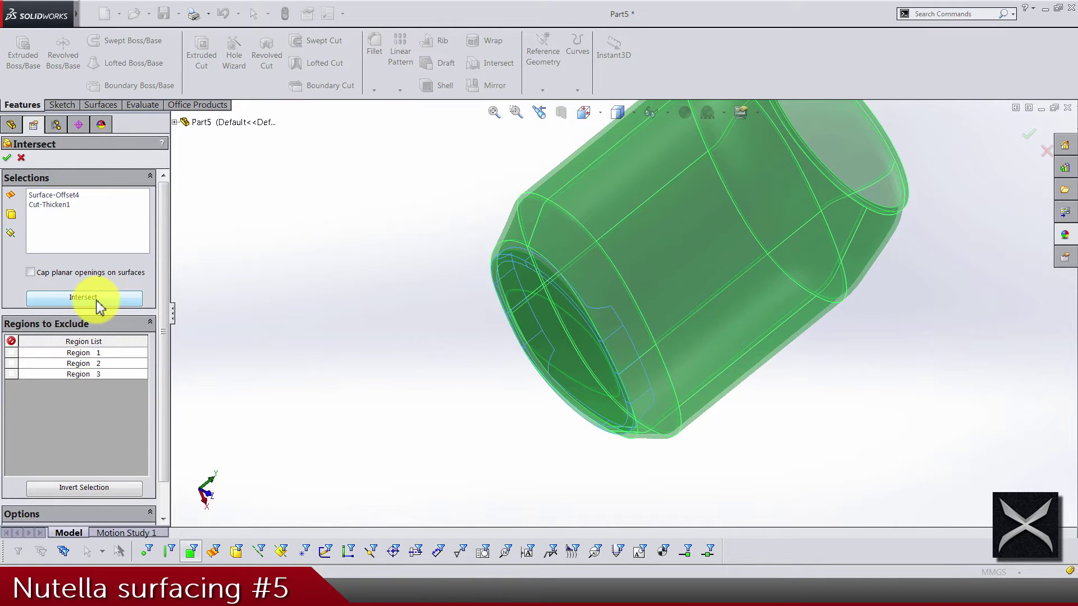
{"action": "middle_click_drag", "start_coordinate": [570, 308], "coordinate": [63, 240]}
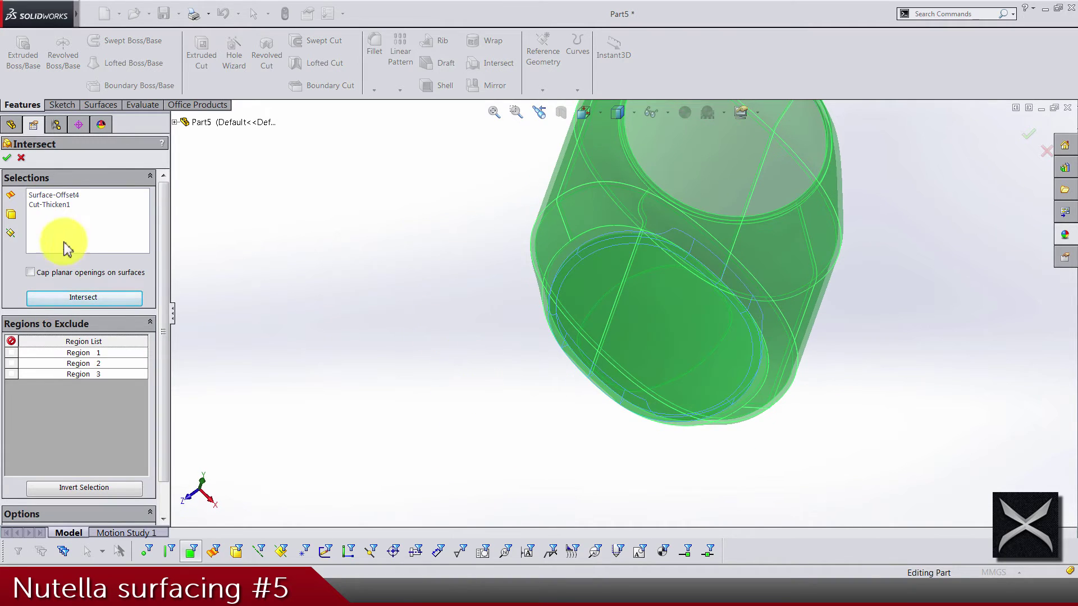
{"action": "left_click", "coordinate": [8, 159]}
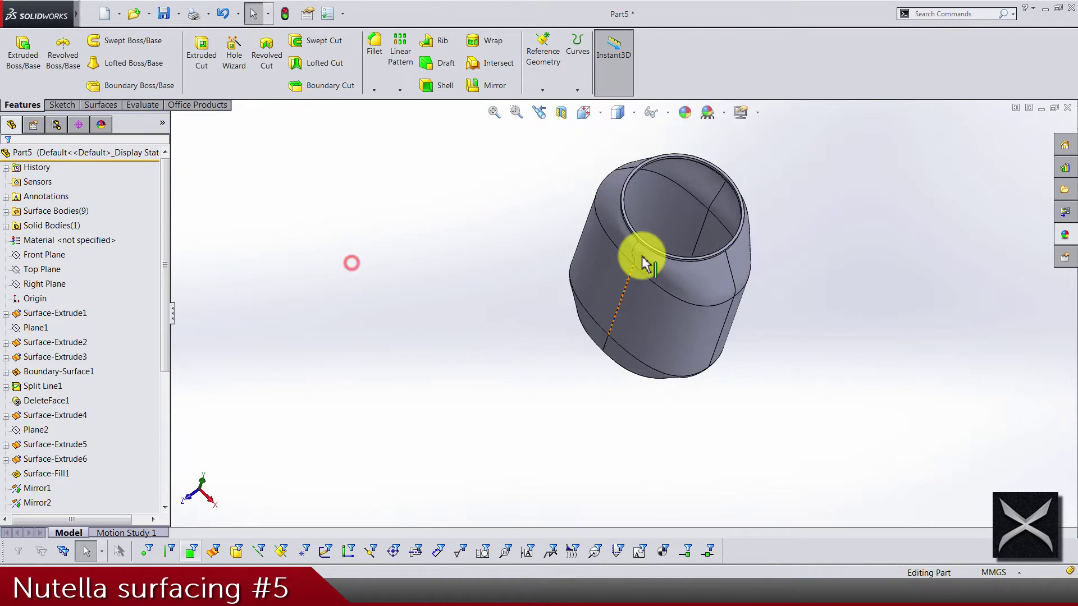
Fillet the inner edge of the jar's bottom rim with a 1 mm radius
{"action": "middle_click_drag", "start_coordinate": [644, 264], "coordinate": [620, 269]}
{"action": "left_click", "coordinate": [584, 112]}
{"action": "left_click", "coordinate": [683, 169]}
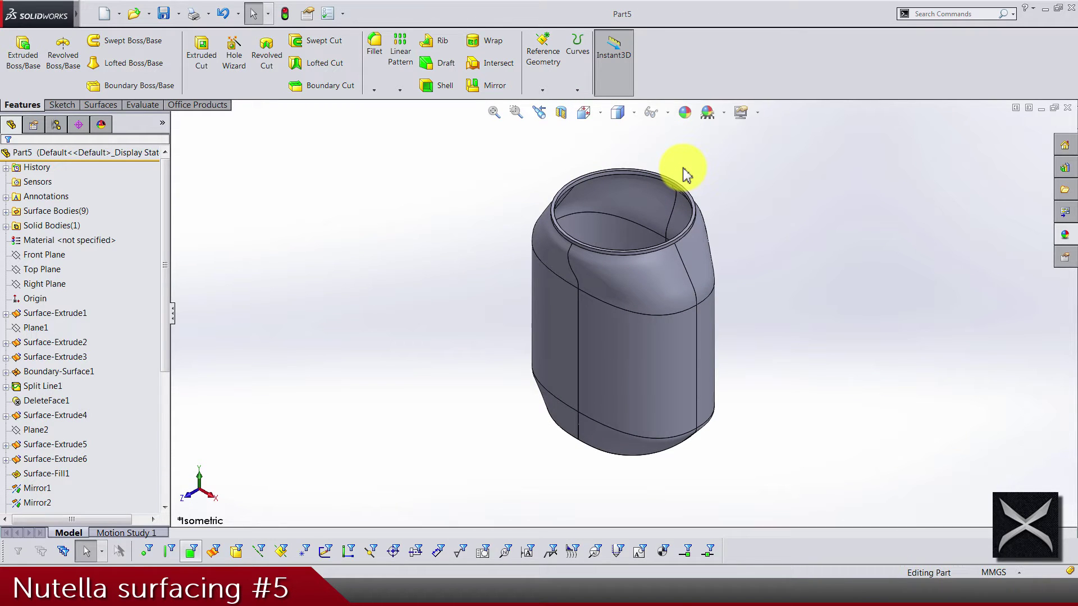
{"action": "middle_click_drag", "start_coordinate": [683, 168], "coordinate": [683, 462]}
{"action": "scroll", "coordinate": [658, 305], "scroll_direction": "down", "scroll_amount": 5}
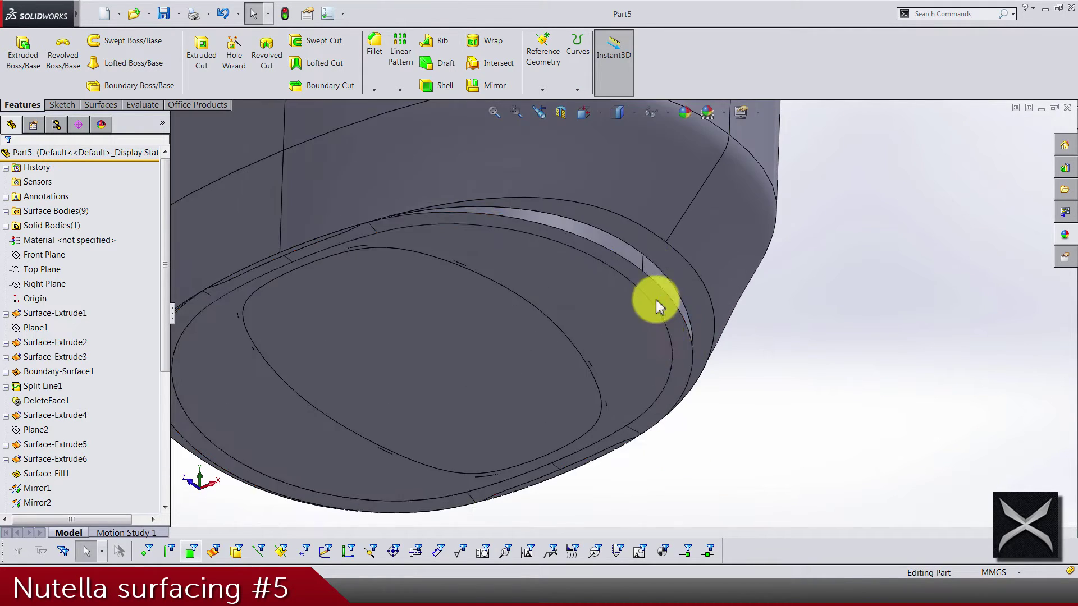
{"action": "scroll", "coordinate": [658, 306], "scroll_direction": "down", "scroll_amount": 5}
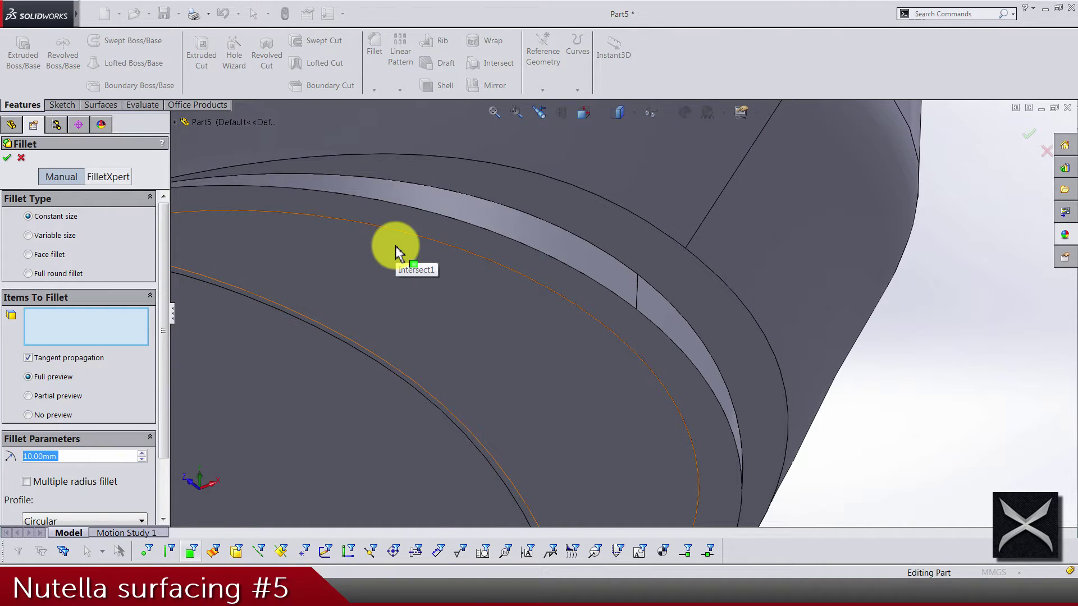
{"action": "type", "text": "1"}
{"action": "left_click", "coordinate": [557, 259]}
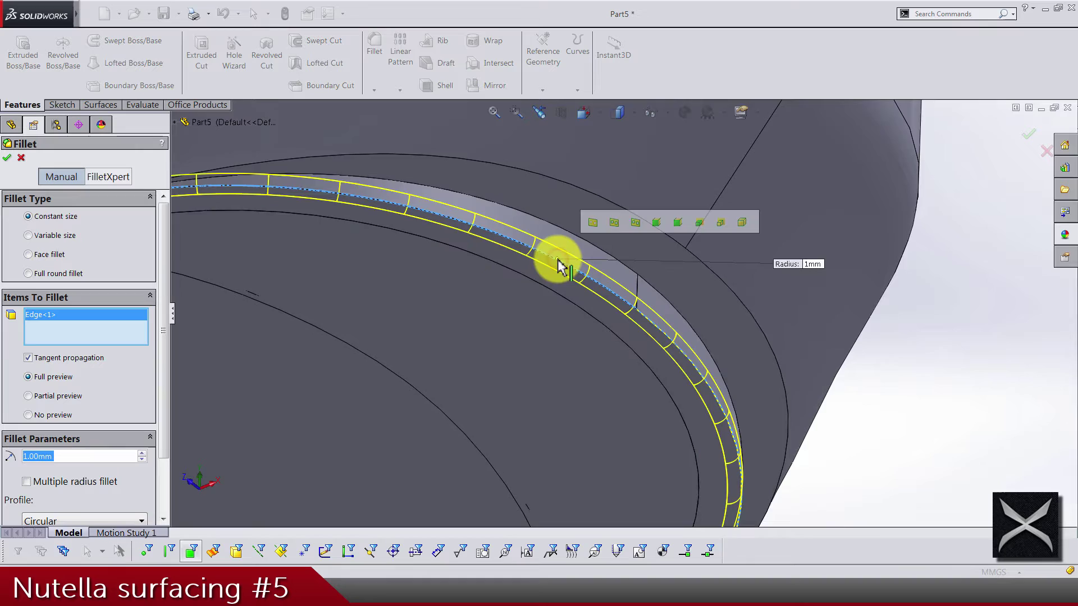
{"action": "scroll", "coordinate": [556, 264], "scroll_direction": "up", "scroll_amount": 5}
{"action": "middle_click_drag", "start_coordinate": [462, 378], "coordinate": [529, 317]}
{"action": "scroll", "coordinate": [558, 259], "scroll_direction": "down", "scroll_amount": 5}
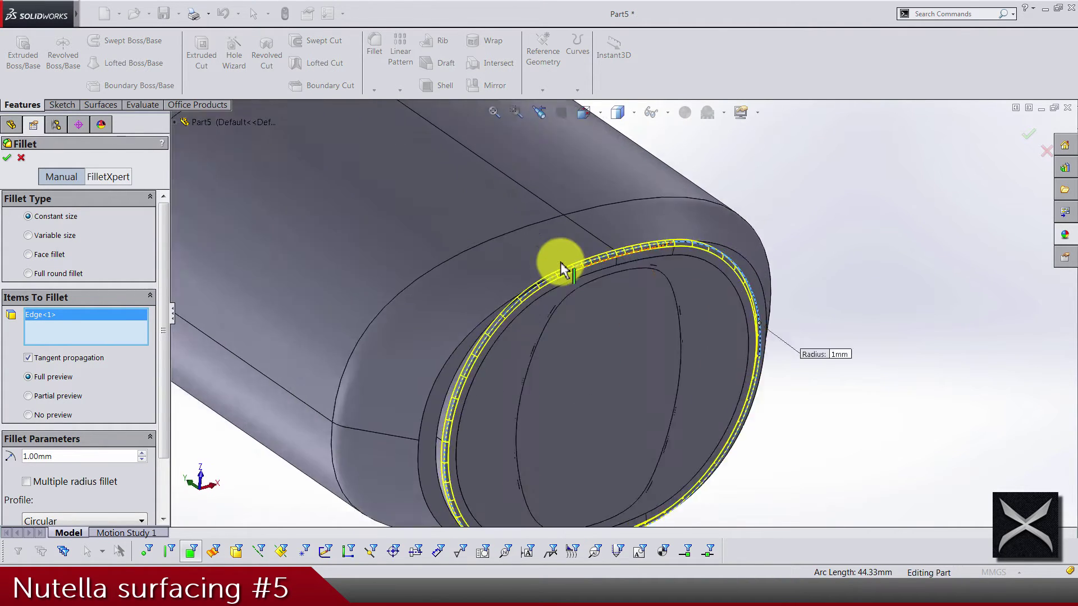
{"action": "scroll", "coordinate": [650, 348], "scroll_direction": "up", "scroll_amount": 2}
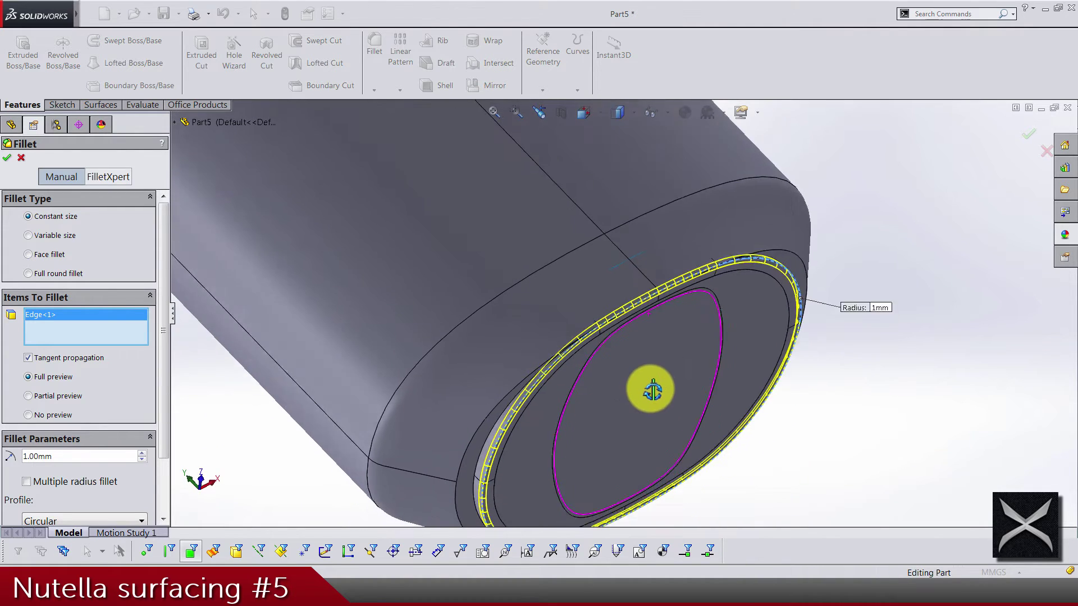
Accept the 1 mm fillet and hide the Surface-Offset4 surface body
{"action": "key", "text": "Return"}
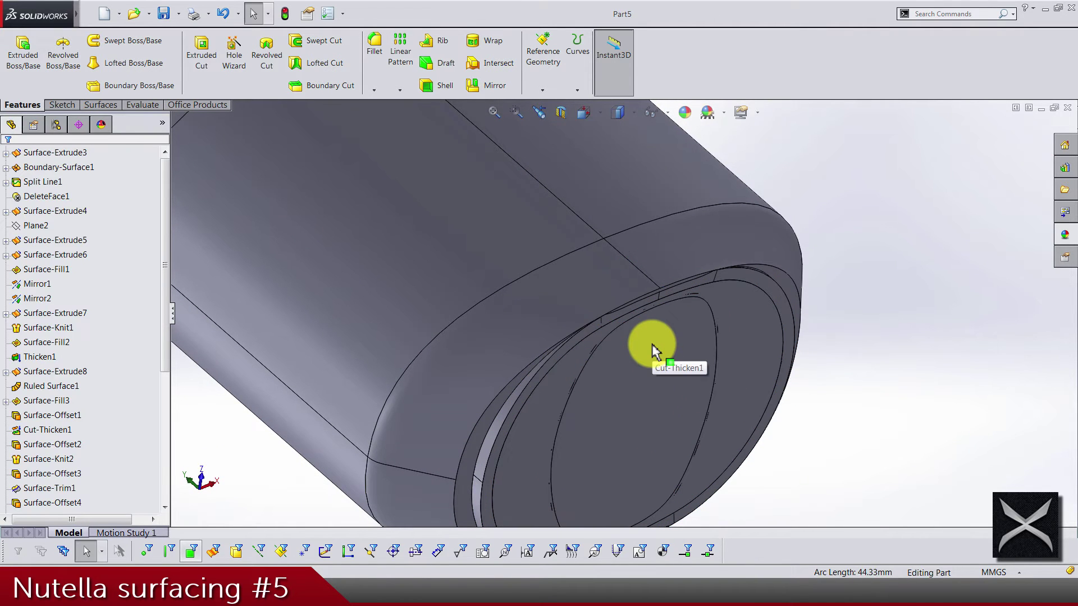
{"action": "scroll", "coordinate": [25, 359], "scroll_direction": "up", "scroll_amount": 5}
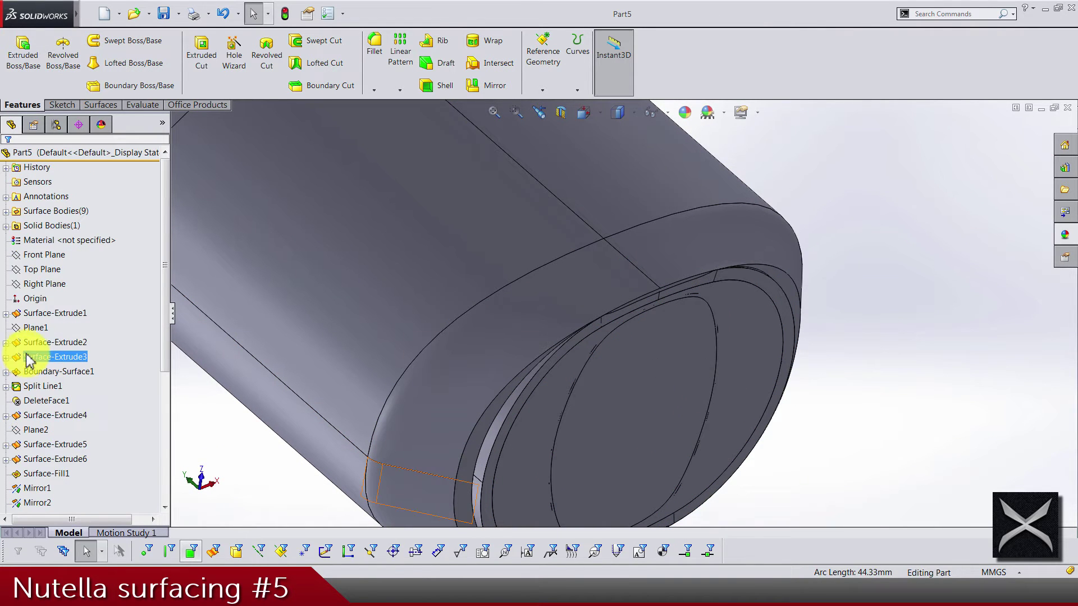
{"action": "left_click", "coordinate": [6, 211]}
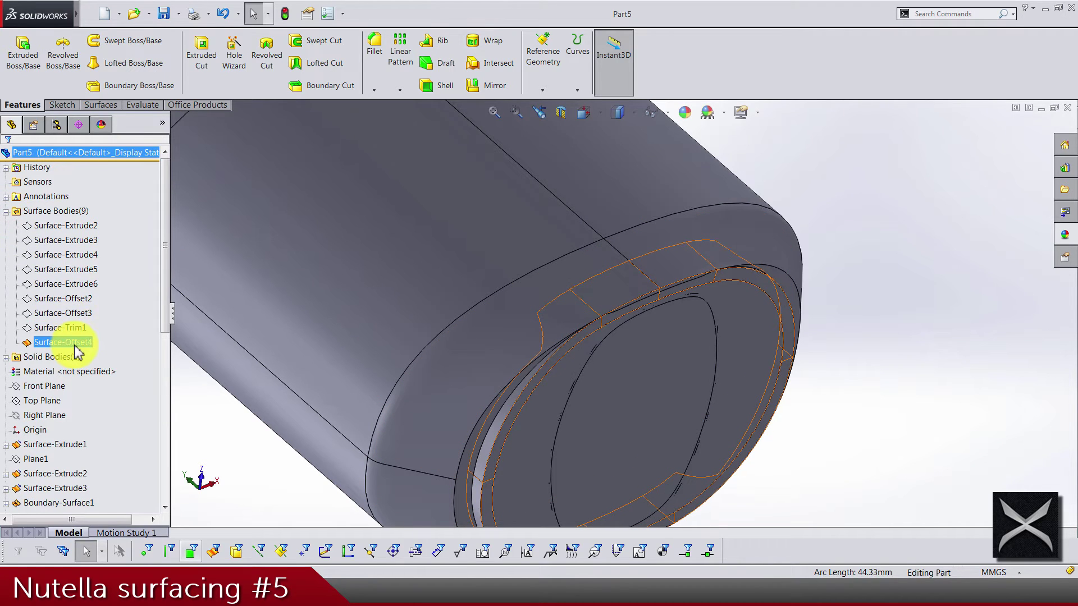
{"action": "right_click", "coordinate": [74, 343]}
{"action": "left_click", "coordinate": [87, 212]}
{"action": "left_click", "coordinate": [6, 211]}
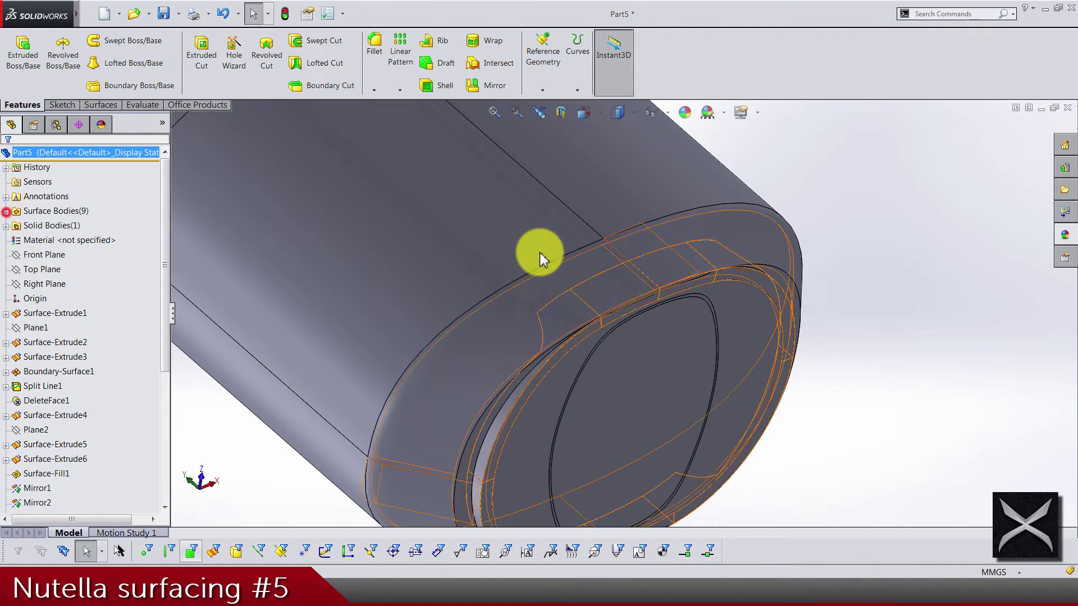
{"action": "left_click", "coordinate": [952, 218]}
{"action": "middle_click_drag", "start_coordinate": [820, 253], "coordinate": [473, 209]}
Fillet two rim edges of the jar's bottom opening
{"action": "left_click", "coordinate": [377, 52]}
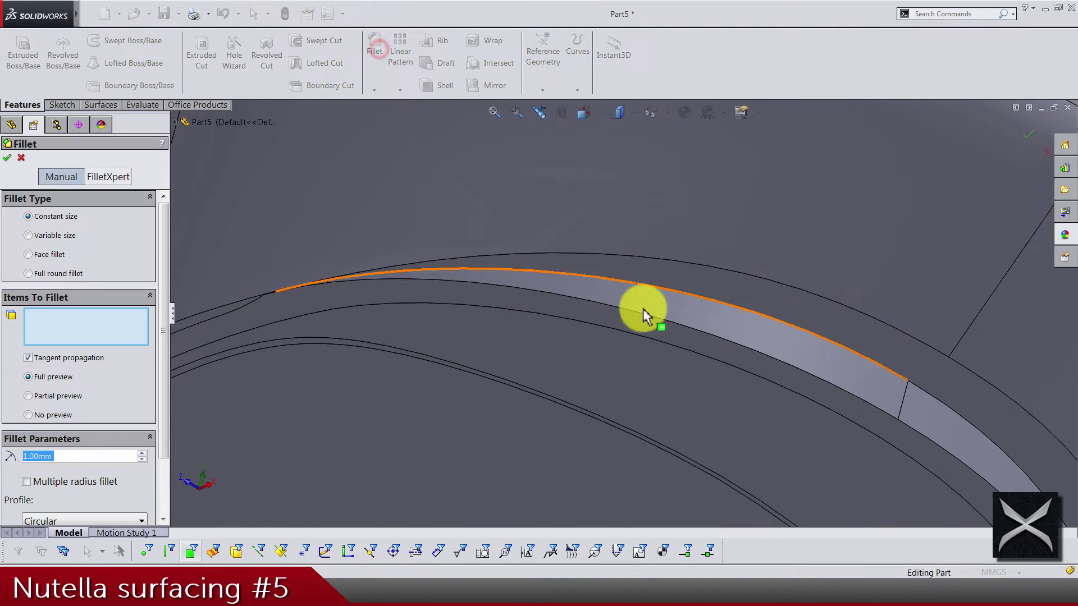
{"action": "left_click", "coordinate": [679, 332]}
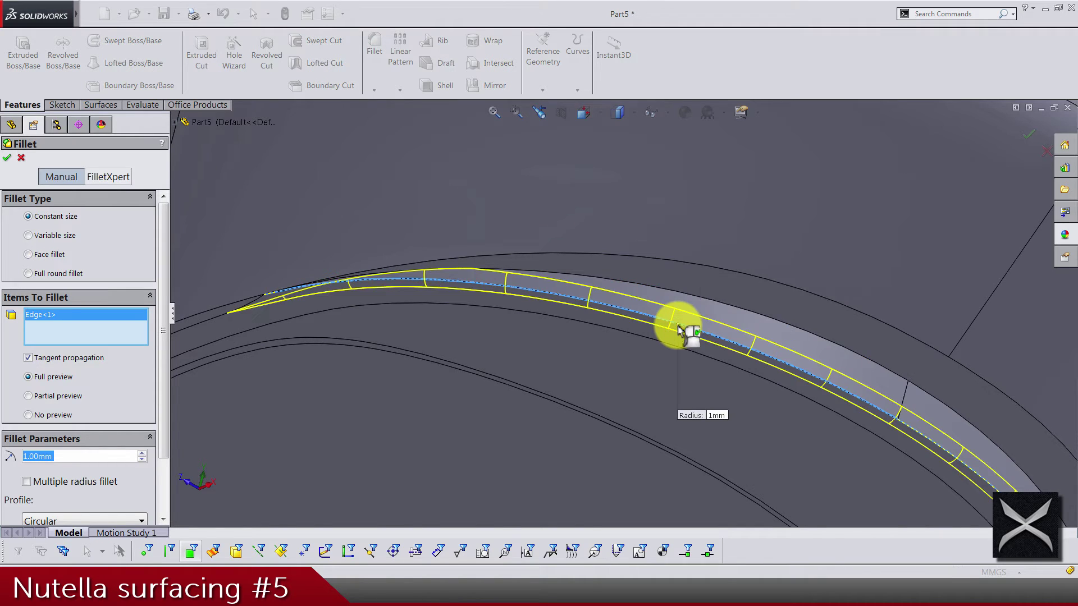
{"action": "scroll", "coordinate": [680, 341], "scroll_direction": "up", "scroll_amount": 5}
{"action": "middle_click_drag", "start_coordinate": [633, 393], "coordinate": [722, 257]}
{"action": "scroll", "coordinate": [722, 258], "scroll_direction": "down", "scroll_amount": 5}
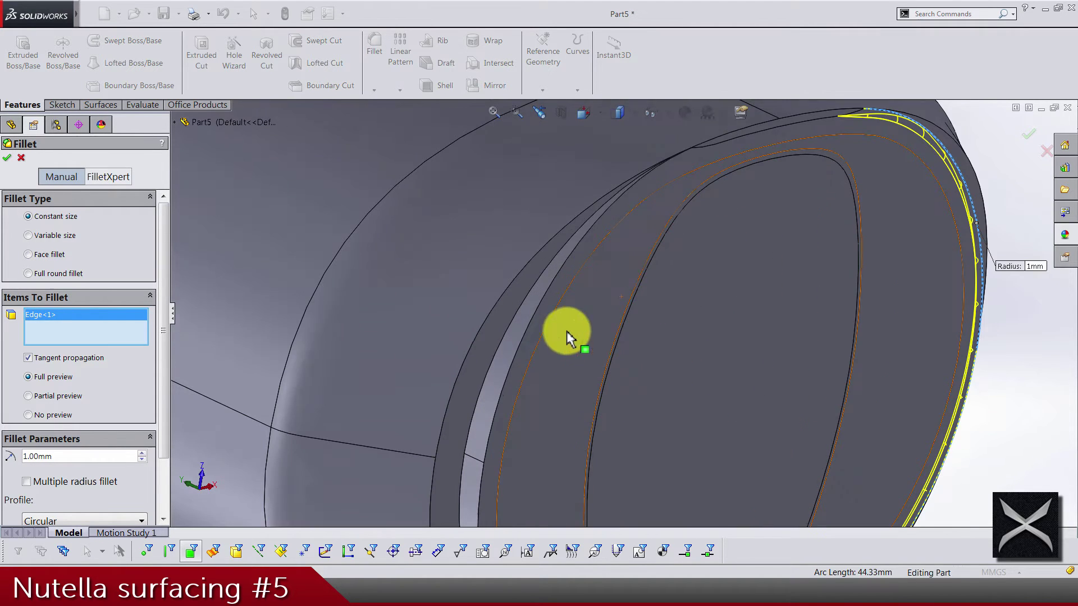
{"action": "left_click", "coordinate": [498, 400]}
{"action": "scroll", "coordinate": [662, 418], "scroll_direction": "up", "scroll_amount": 5}
{"action": "middle_click_drag", "start_coordinate": [662, 418], "coordinate": [645, 445]}
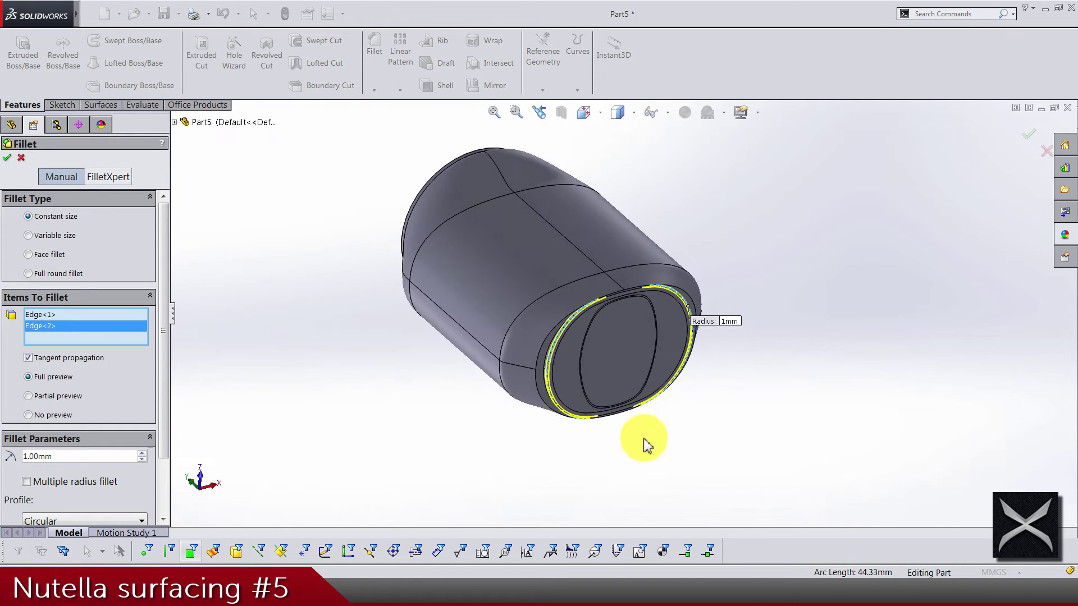
{"action": "right_click", "coordinate": [645, 444]}
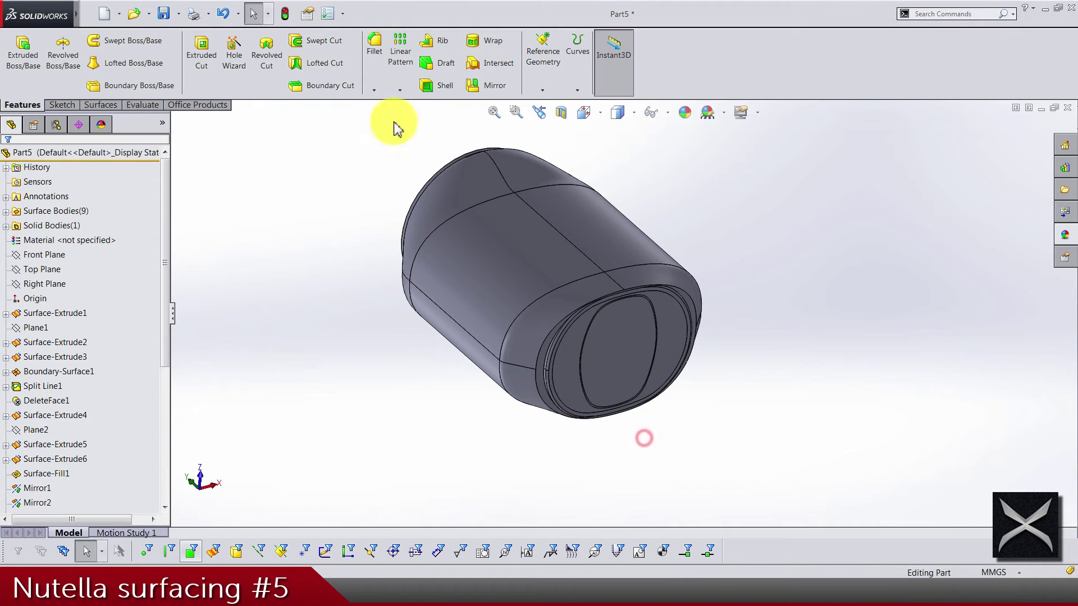
Round the cap rim edge with a 0.75 mm fillet
{"action": "left_click", "coordinate": [373, 54]}
{"action": "type", "text": "0.7"}
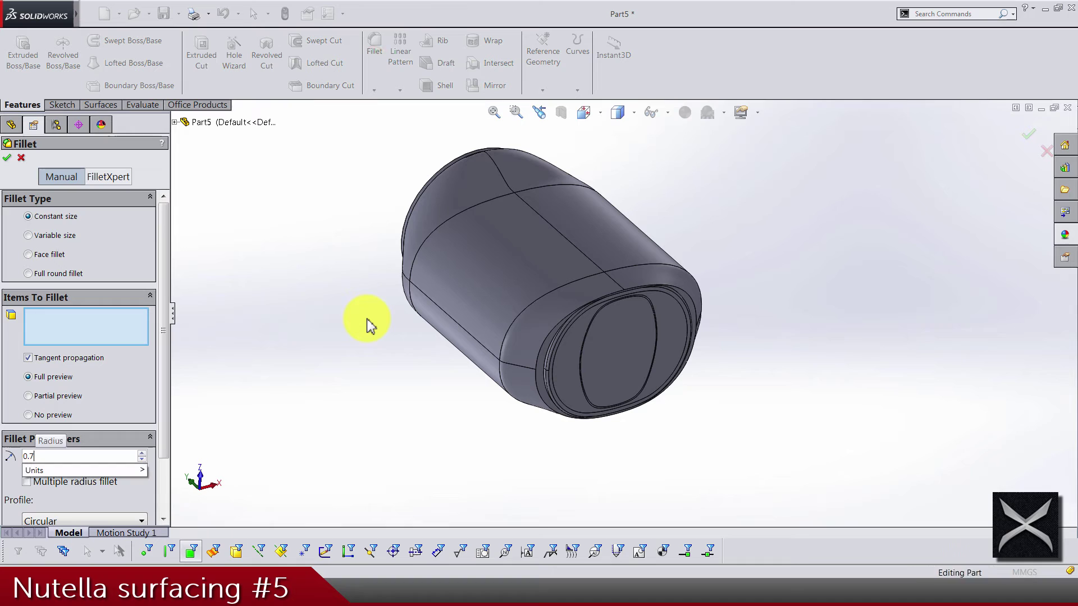
{"action": "type", "text": "5"}
{"action": "key", "text": "Return"}
{"action": "scroll", "coordinate": [550, 384], "scroll_direction": "down", "scroll_amount": 8}
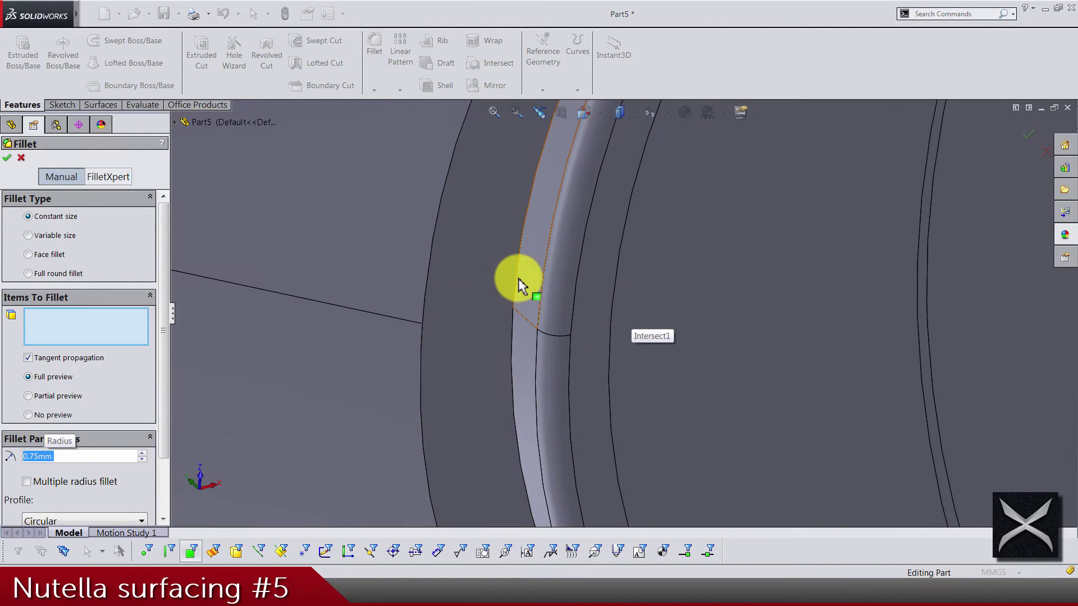
{"action": "left_click", "coordinate": [516, 275]}
{"action": "scroll", "coordinate": [550, 280], "scroll_direction": "up", "scroll_amount": 6}
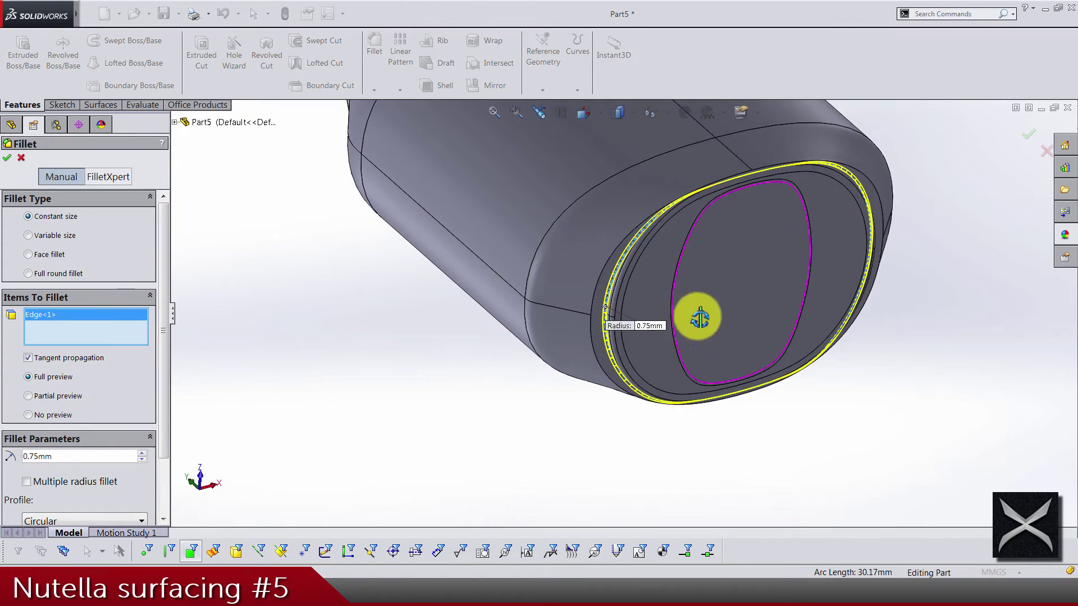
{"action": "middle_click_drag", "start_coordinate": [699, 317], "coordinate": [829, 260]}
{"action": "scroll", "coordinate": [845, 264], "scroll_direction": "down", "scroll_amount": 5}
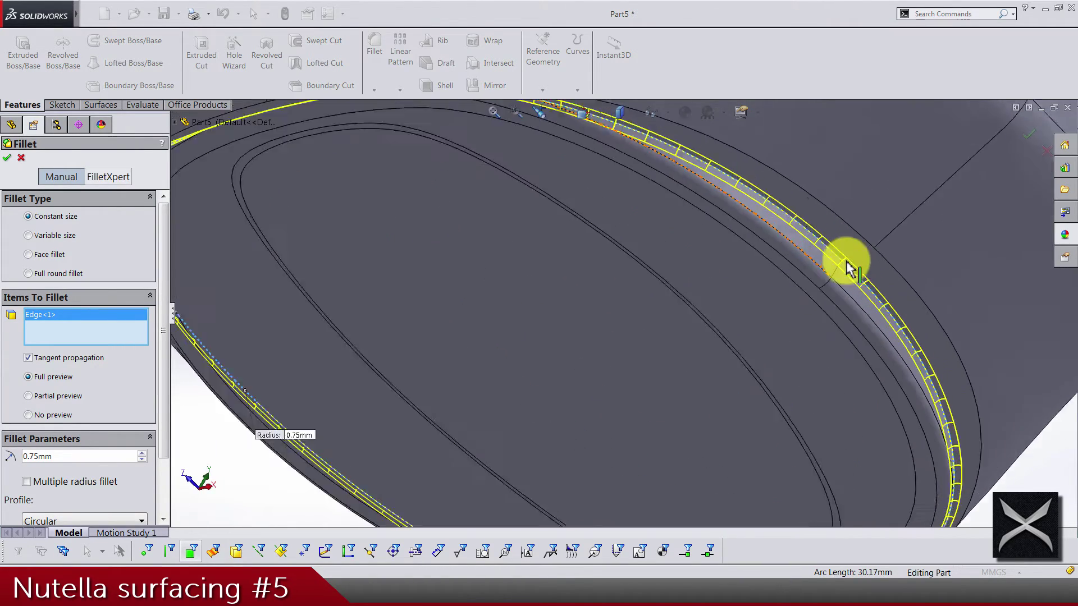
{"action": "scroll", "coordinate": [726, 312], "scroll_direction": "up", "scroll_amount": 5}
{"action": "middle_click_drag", "start_coordinate": [692, 341], "coordinate": [720, 446]}
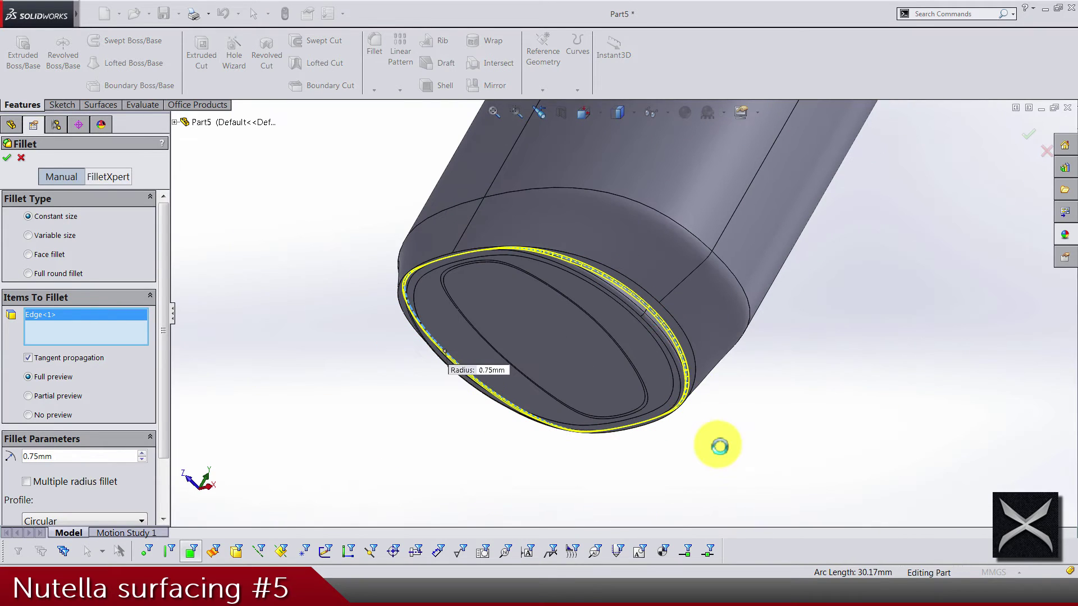
{"action": "key", "text": "Return"}
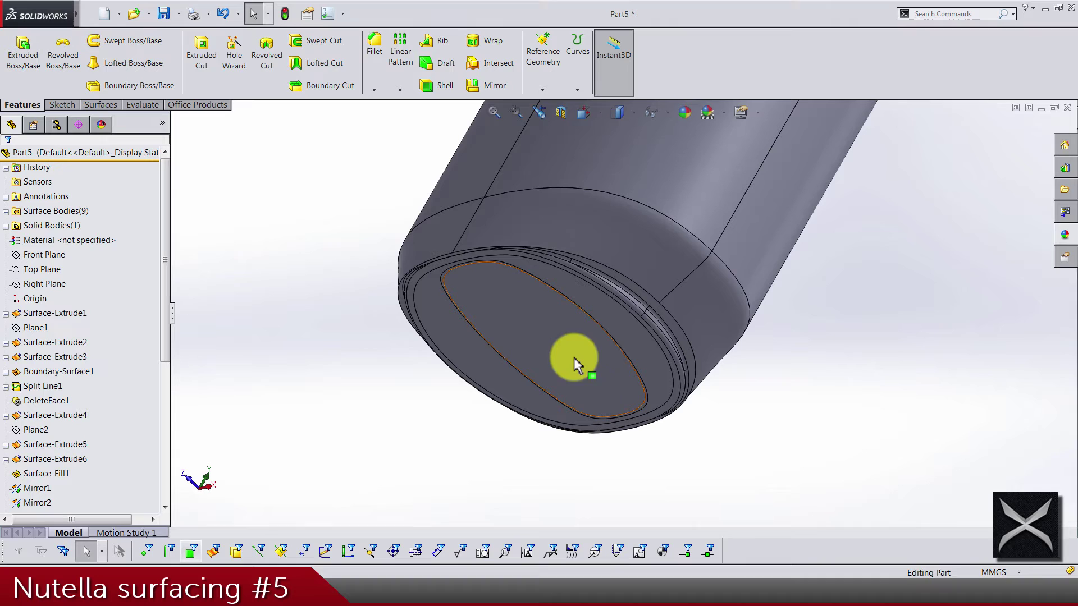
Round the edge around the jar's underside with another 0.75 mm fillet
{"action": "left_click", "coordinate": [376, 56]}
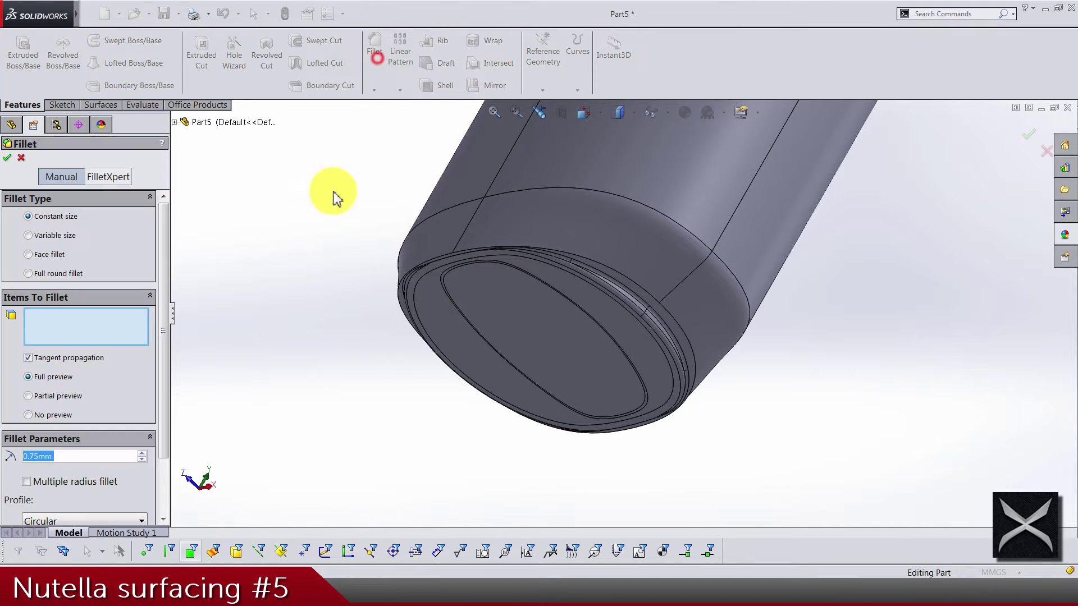
{"action": "scroll", "coordinate": [545, 317], "scroll_direction": "down", "scroll_amount": 3}
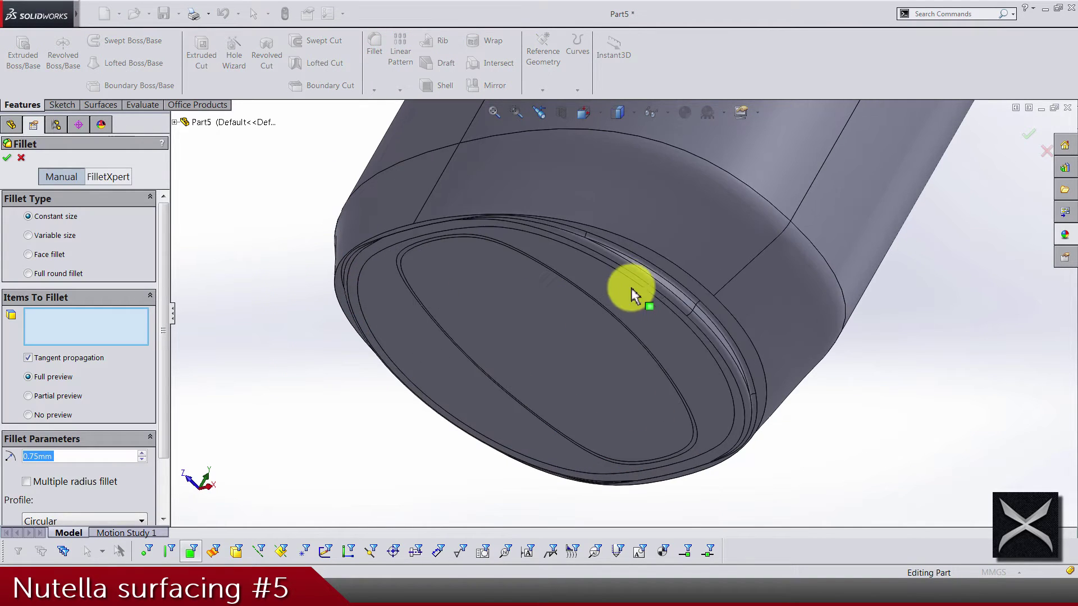
{"action": "left_click", "coordinate": [670, 265]}
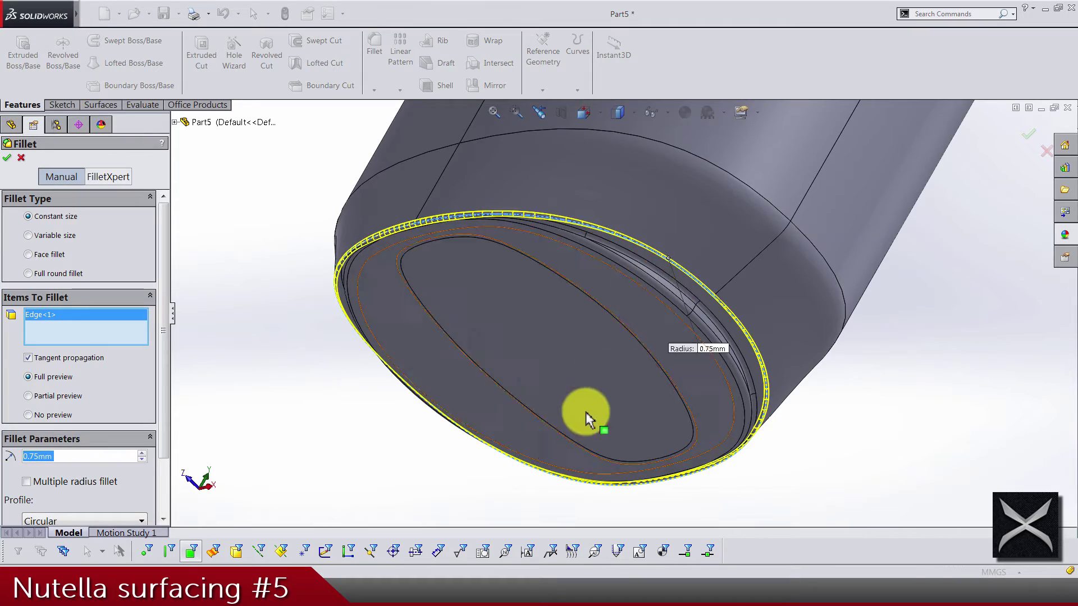
{"action": "middle_click_drag", "start_coordinate": [590, 413], "coordinate": [584, 351]}
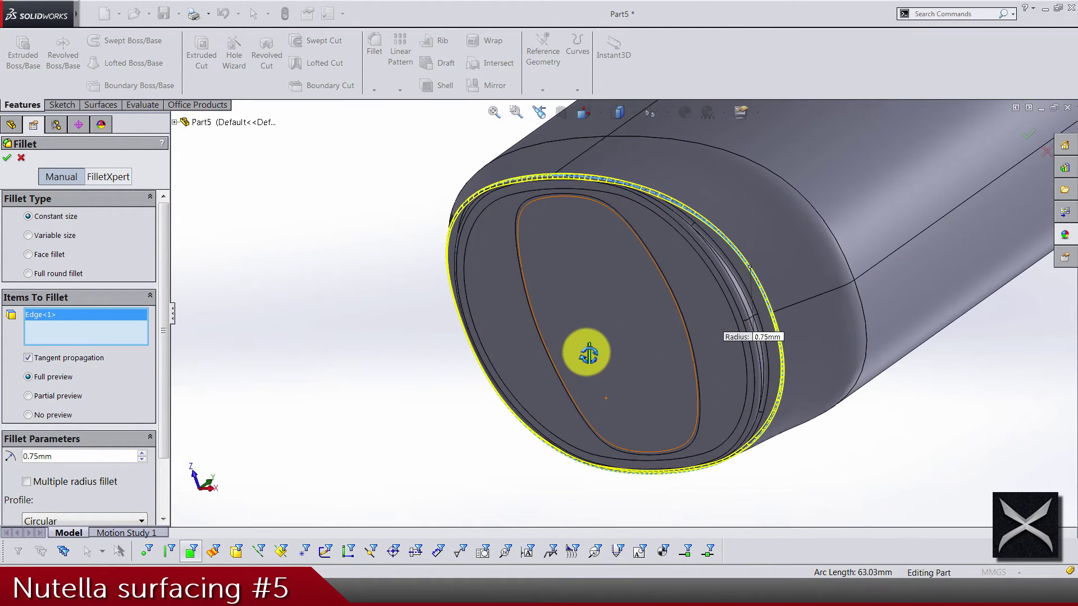
{"action": "key", "text": "Return"}
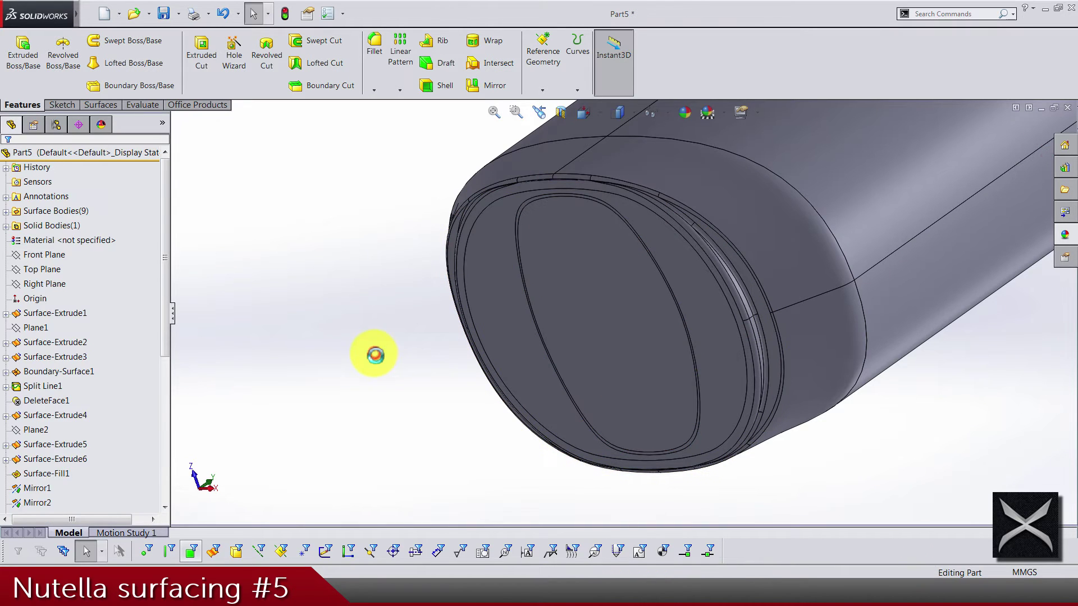
{"action": "middle_click_drag", "start_coordinate": [375, 355], "coordinate": [508, 351]}
Hide the Surface-Offset2 surface body
{"action": "key", "text": "f"}
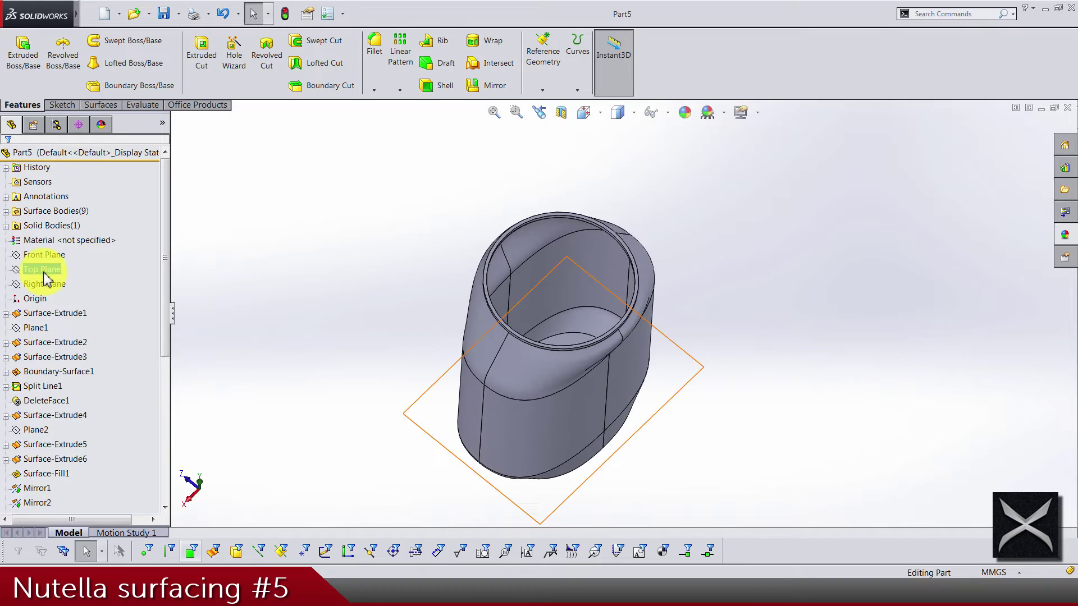
{"action": "left_click", "coordinate": [12, 228]}
{"action": "left_click", "coordinate": [5, 211]}
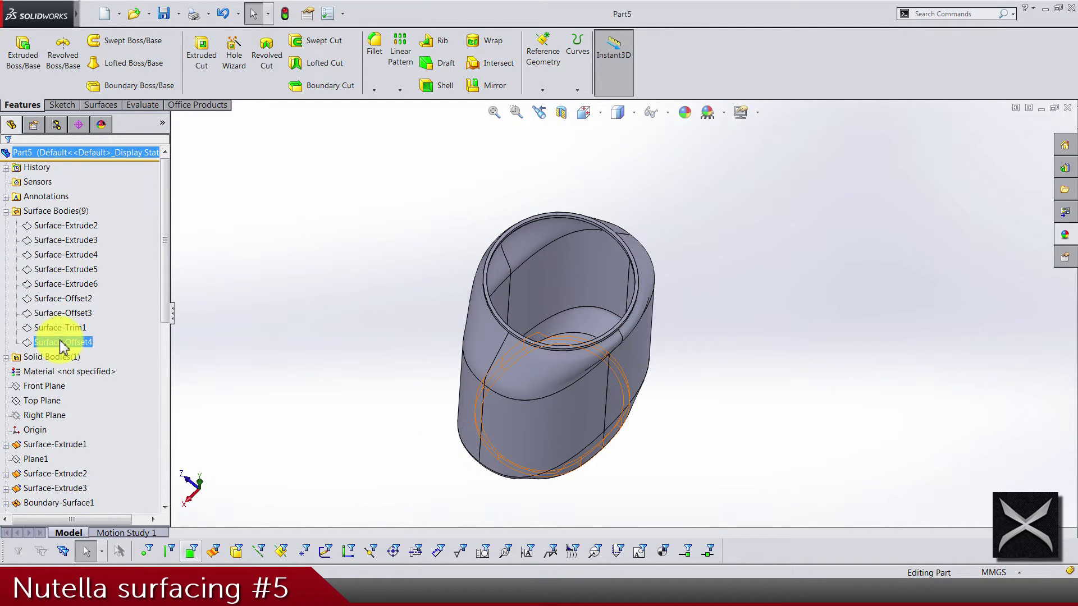
{"action": "right_click", "coordinate": [60, 308]}
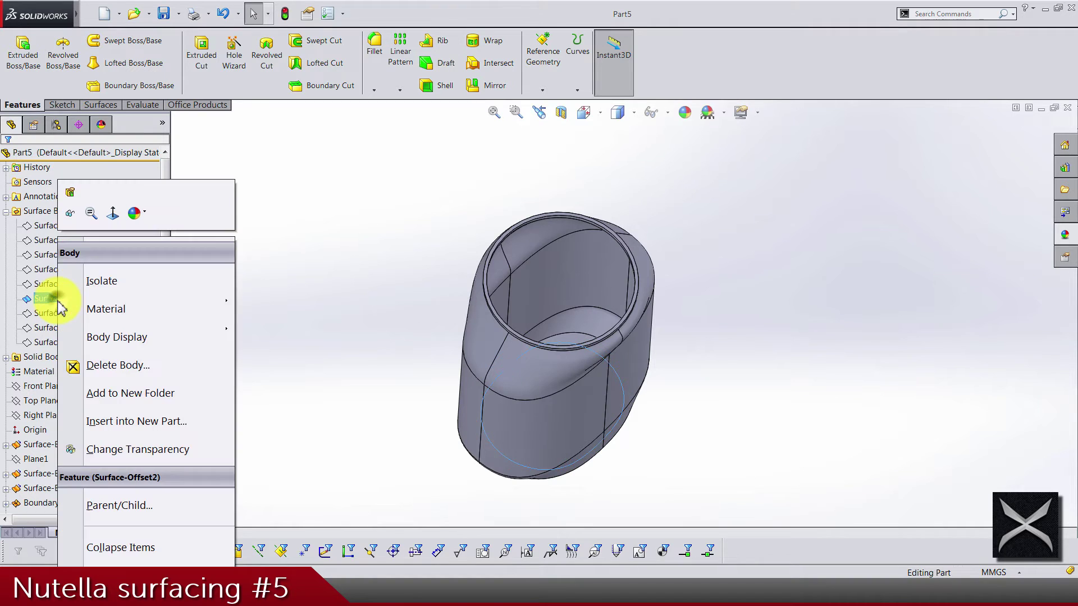
{"action": "left_click", "coordinate": [70, 215]}
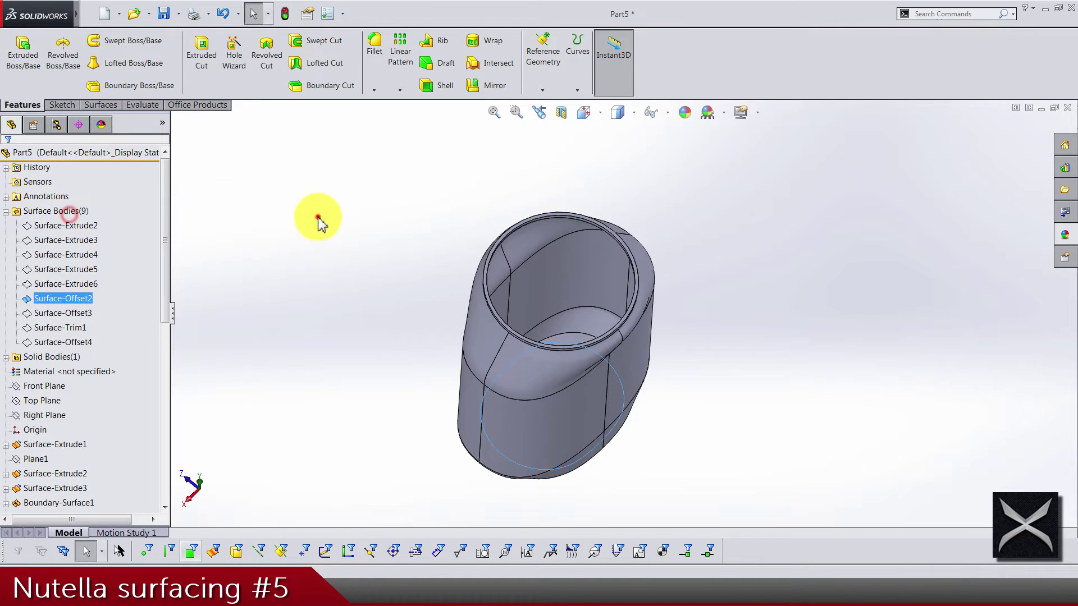
Intersect Surface-Offset2 with the jar solid and compute the intersection regions
{"action": "middle_click_drag", "start_coordinate": [315, 217], "coordinate": [550, 296]}
{"action": "left_click", "coordinate": [555, 360]}
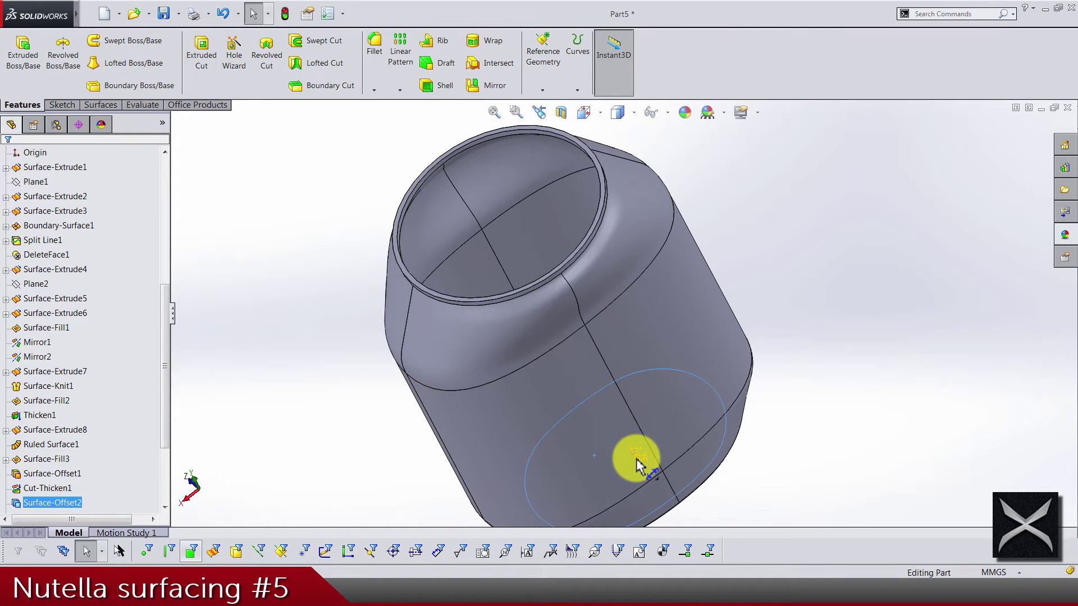
{"action": "middle_click_drag", "start_coordinate": [635, 459], "coordinate": [551, 284]}
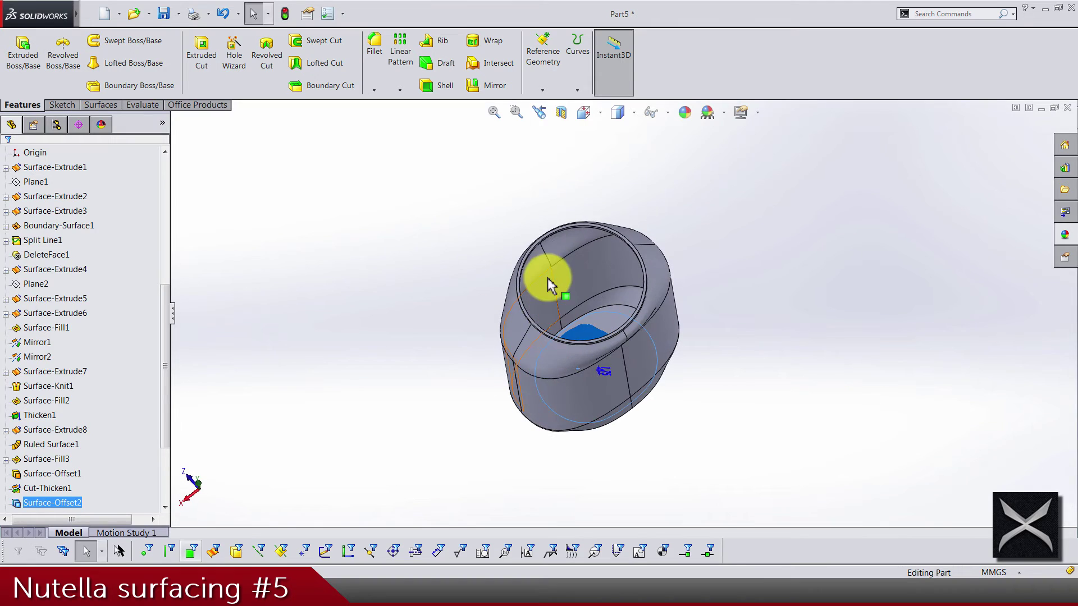
{"action": "left_click", "coordinate": [492, 65]}
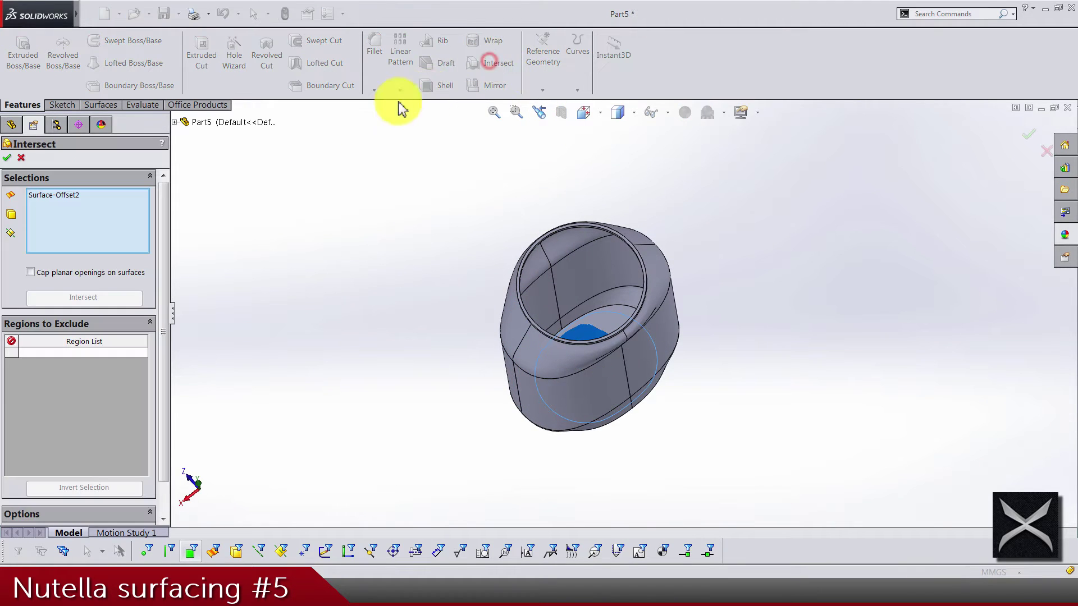
{"action": "left_click", "coordinate": [531, 290]}
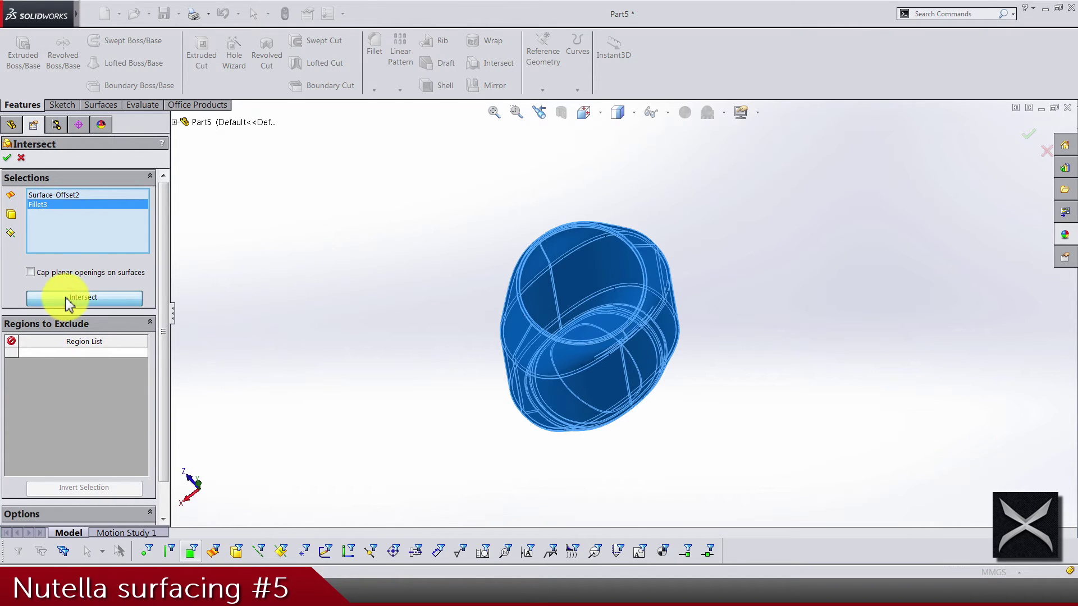
{"action": "left_click", "coordinate": [83, 298]}
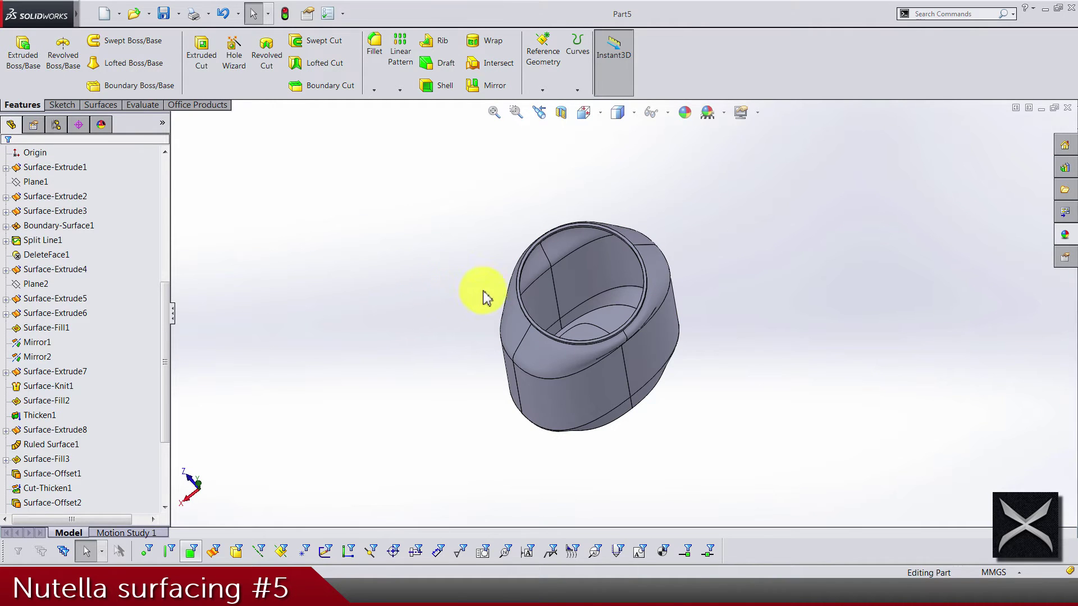
Fillet the edge around the jar's inside floor with a 2 mm radius
{"action": "middle_click_drag", "start_coordinate": [486, 298], "coordinate": [492, 320]}
{"action": "scroll", "coordinate": [620, 329], "scroll_direction": "down", "scroll_amount": 4}
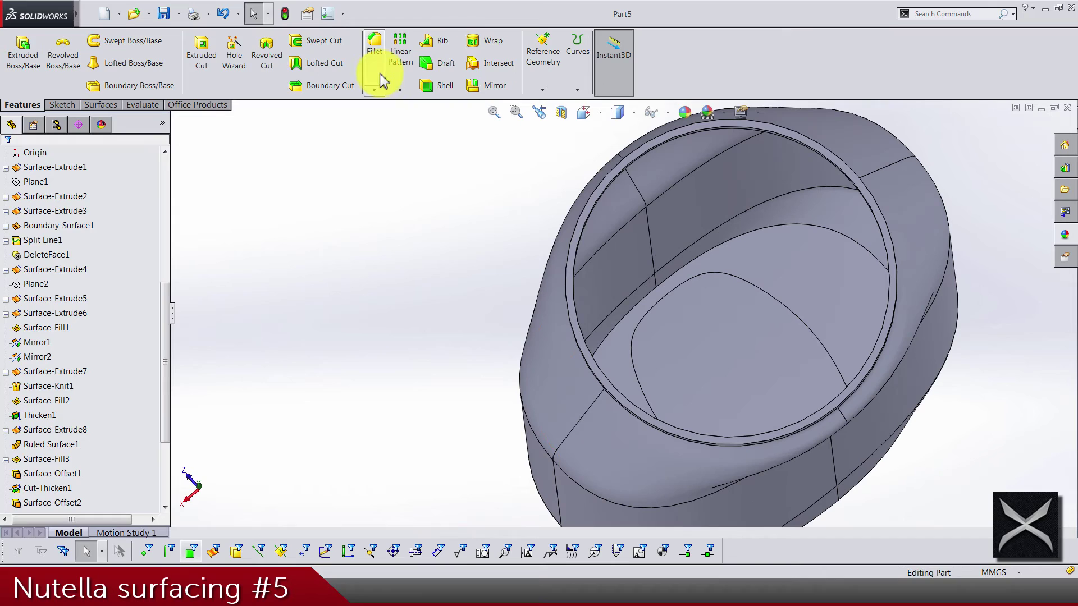
{"action": "left_click", "coordinate": [380, 70]}
{"action": "type", "text": "10"}
{"action": "key", "text": "Return"}
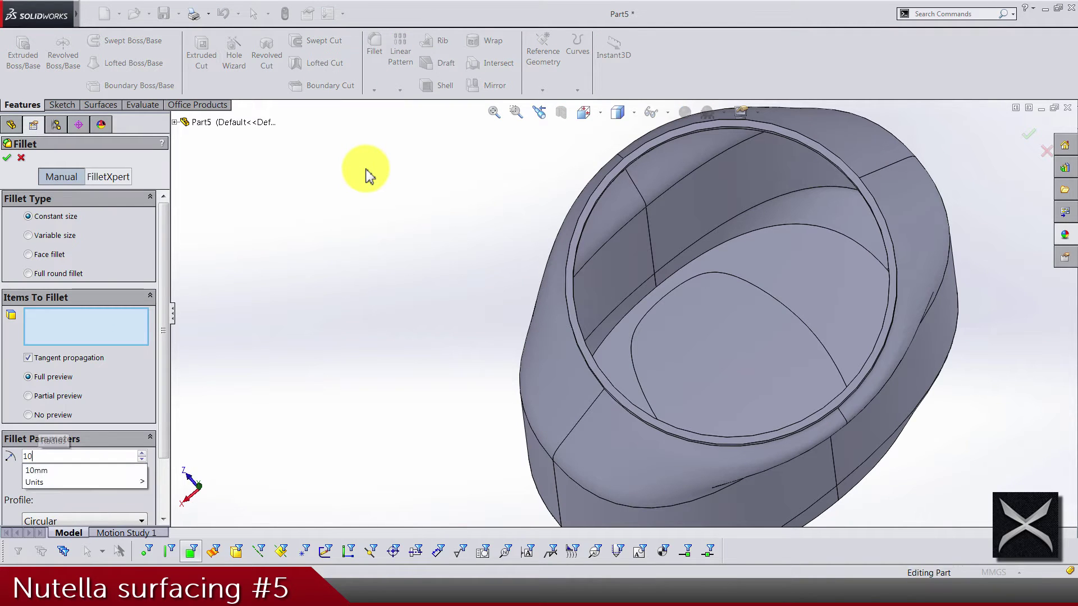
{"action": "left_click", "coordinate": [682, 321]}
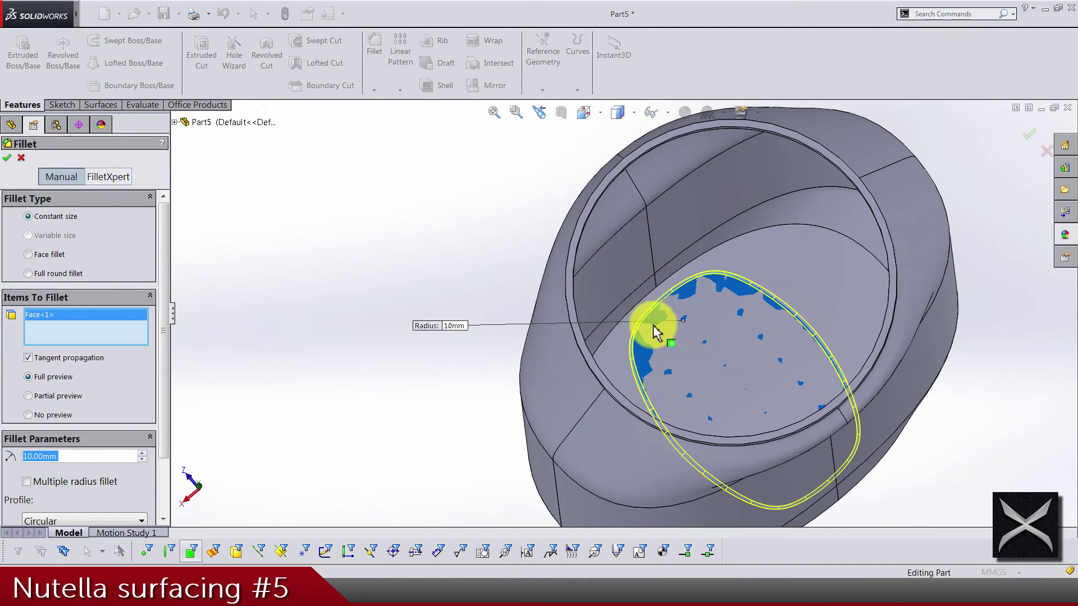
{"action": "right_click", "coordinate": [473, 243]}
{"action": "left_click", "coordinate": [369, 70]}
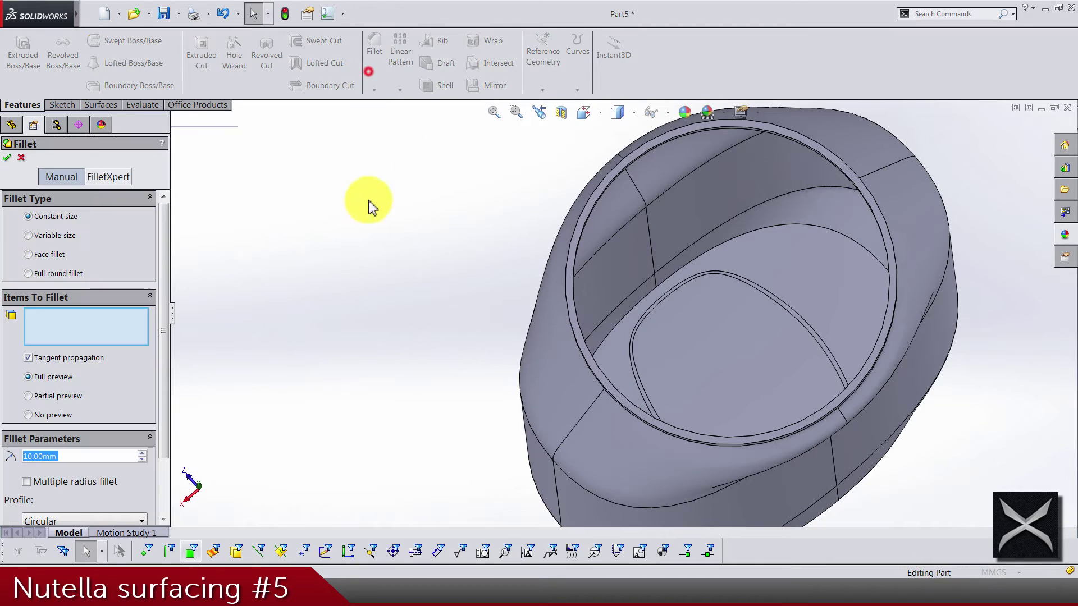
{"action": "type", "text": "2"}
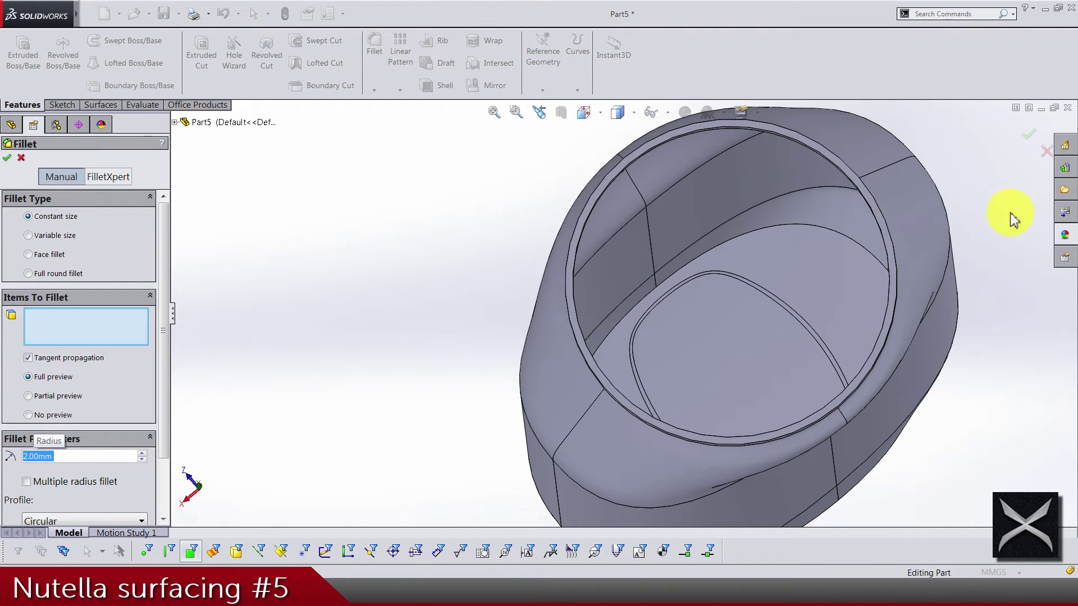
{"action": "left_click", "coordinate": [800, 232]}
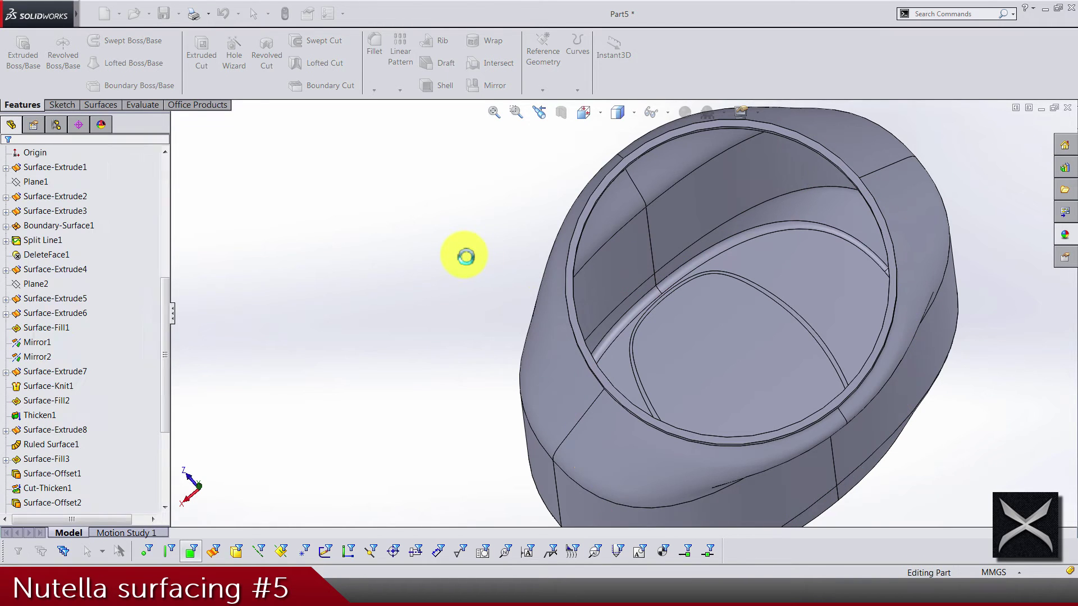
{"action": "middle_click_drag", "start_coordinate": [464, 254], "coordinate": [630, 264]}
{"action": "scroll", "coordinate": [561, 264], "scroll_direction": "down", "scroll_amount": 5}
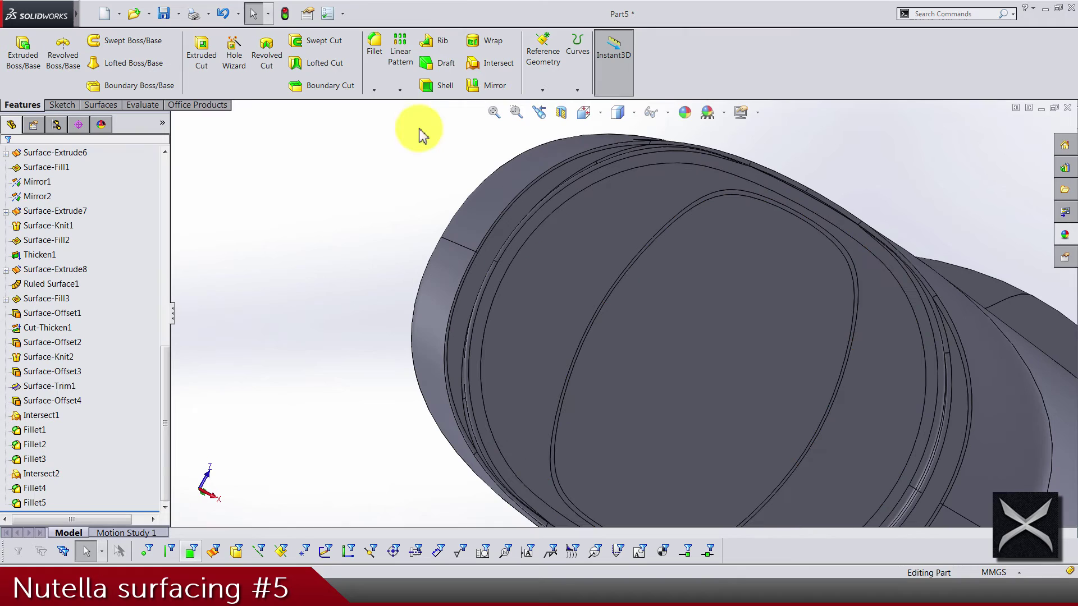
Round the loop on the jar's underside with a 10 mm fillet, then view isometric
{"action": "left_click", "coordinate": [374, 49]}
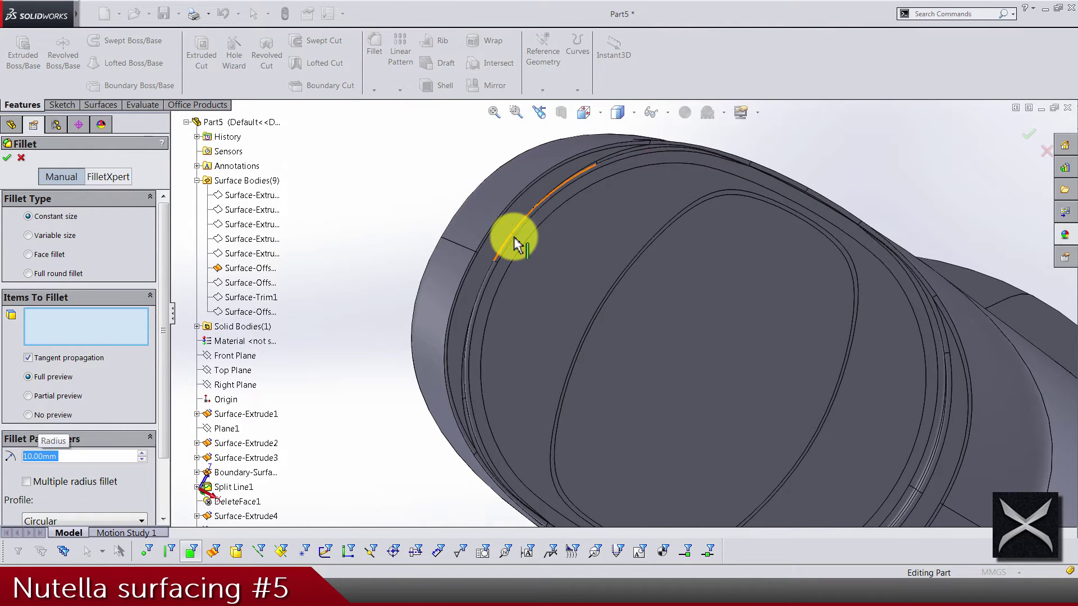
{"action": "left_click", "coordinate": [515, 257]}
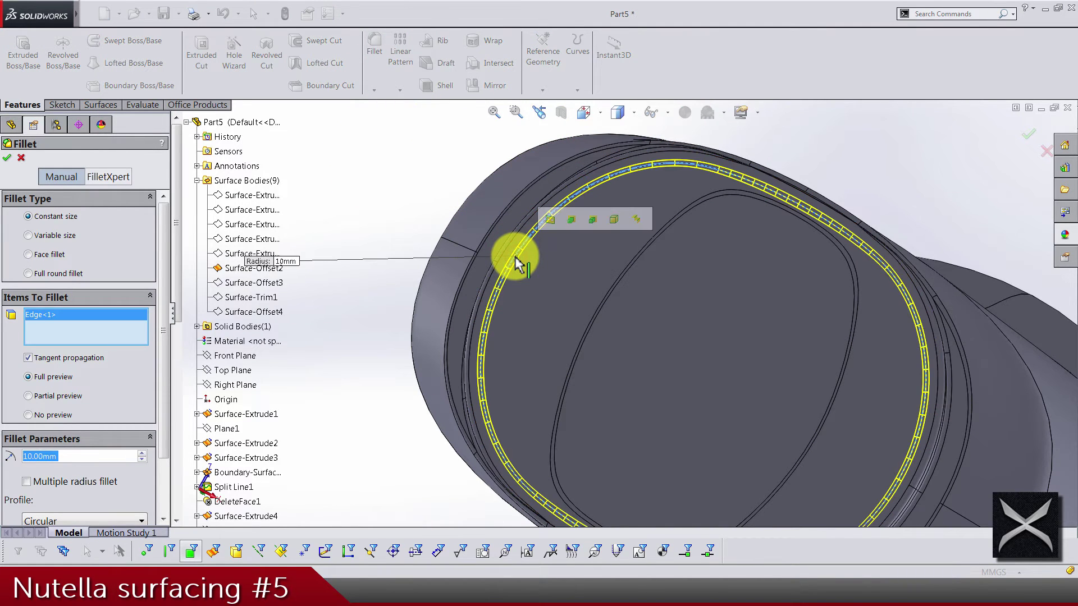
{"action": "key", "text": "Return"}
{"action": "key", "text": "f"}
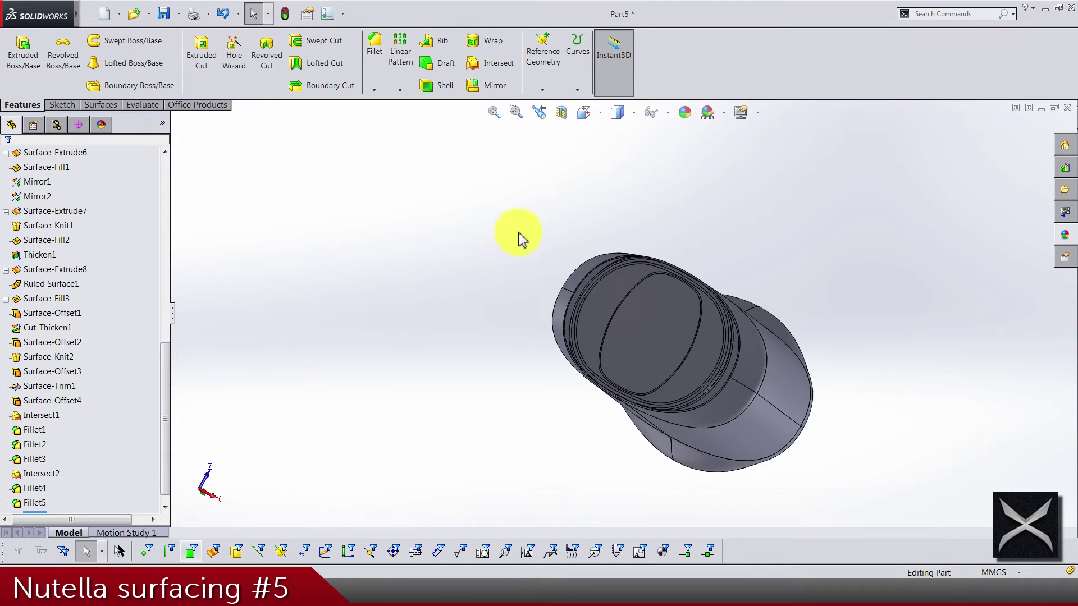
{"action": "left_click", "coordinate": [517, 231]}
{"action": "left_click", "coordinate": [597, 115]}
{"action": "left_click", "coordinate": [686, 162]}
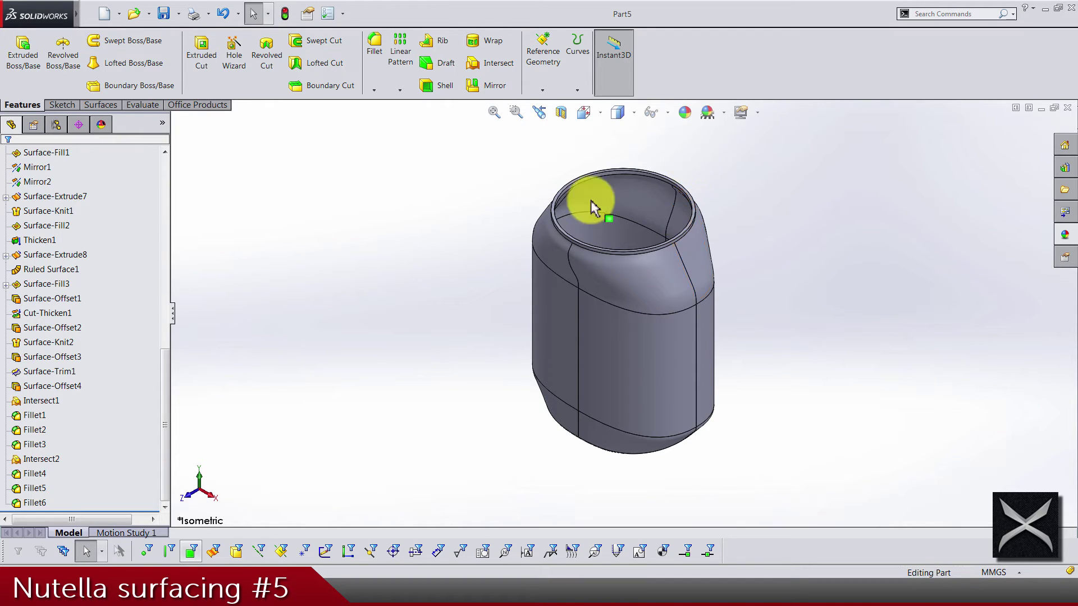
Start a new sketch on the Front Plane
{"action": "scroll", "coordinate": [25, 289], "scroll_direction": "up", "scroll_amount": 7}
{"action": "left_click", "coordinate": [43, 239]}
{"action": "right_click", "coordinate": [45, 240]}
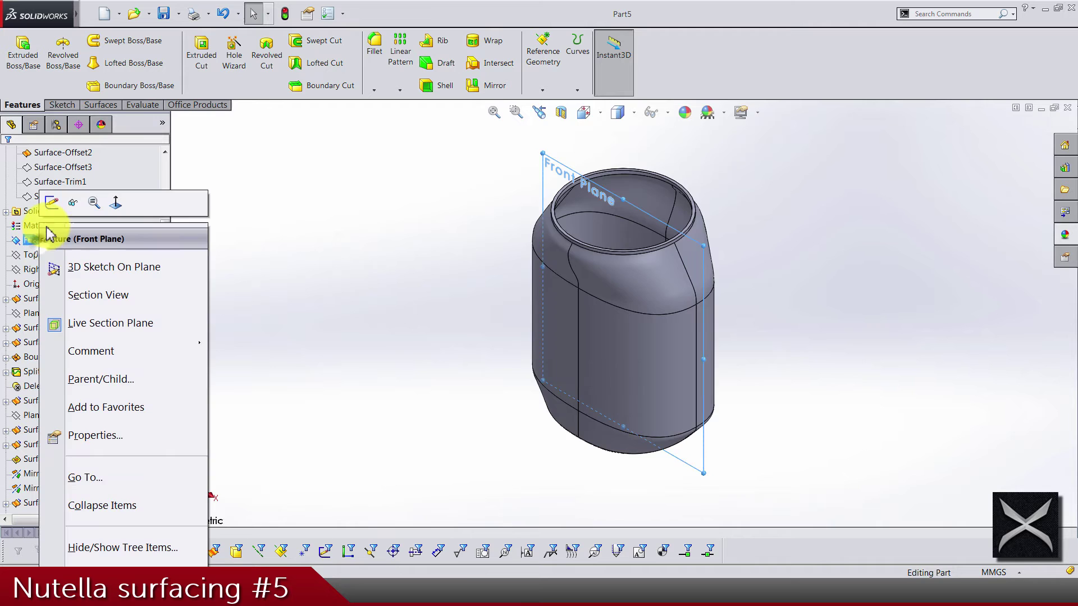
{"action": "left_click", "coordinate": [52, 205]}
{"action": "scroll", "coordinate": [621, 349], "scroll_direction": "down", "scroll_amount": 3}
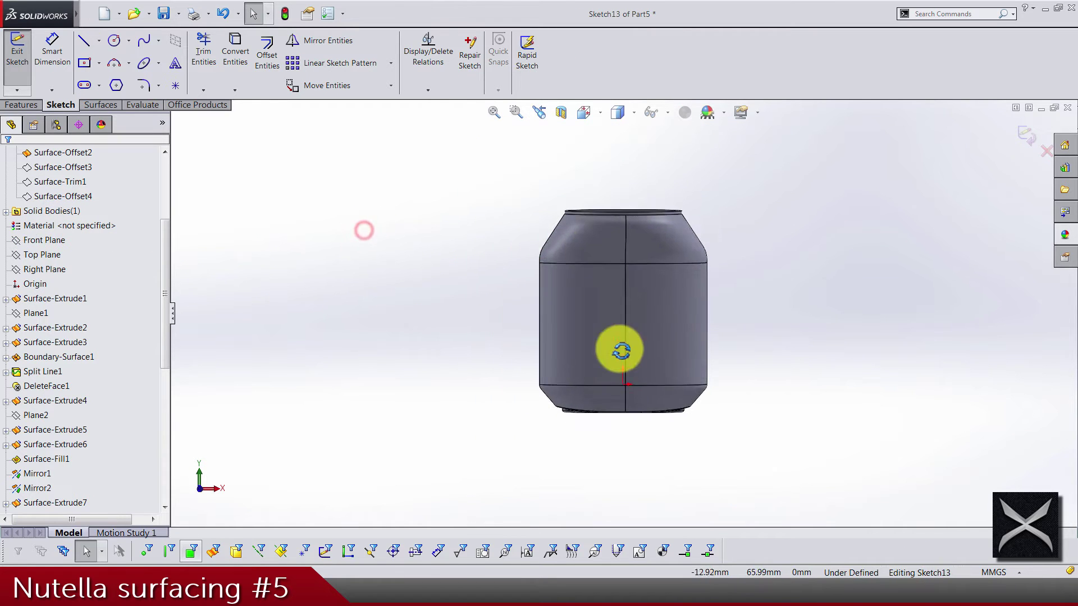
{"action": "middle_click_drag", "start_coordinate": [620, 349], "coordinate": [690, 266]}
{"action": "scroll", "coordinate": [689, 265], "scroll_direction": "down", "scroll_amount": 6}
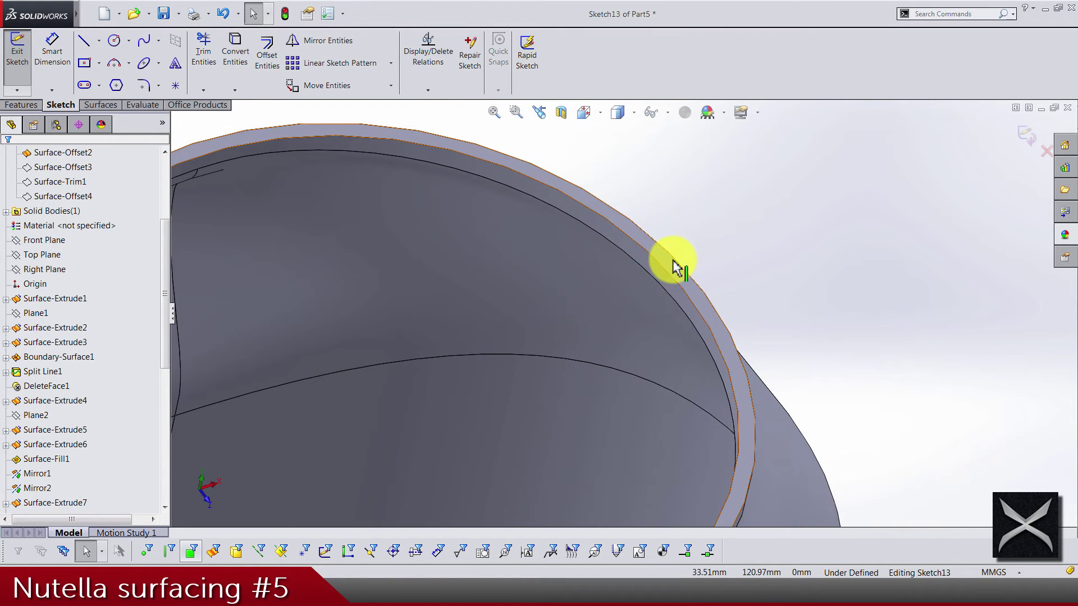
Convert the jar's rim face into intersection curves on the sketch plane
{"action": "left_click", "coordinate": [724, 416]}
{"action": "scroll", "coordinate": [679, 305], "scroll_direction": "up", "scroll_amount": 5}
{"action": "mouse_move", "coordinate": [679, 306]}
{"action": "middle_mouse_down"}
{"action": "mouse_move", "coordinate": [654, 312]}
{"action": "mouse_move", "coordinate": [253, 106]}
{"action": "middle_mouse_up"}
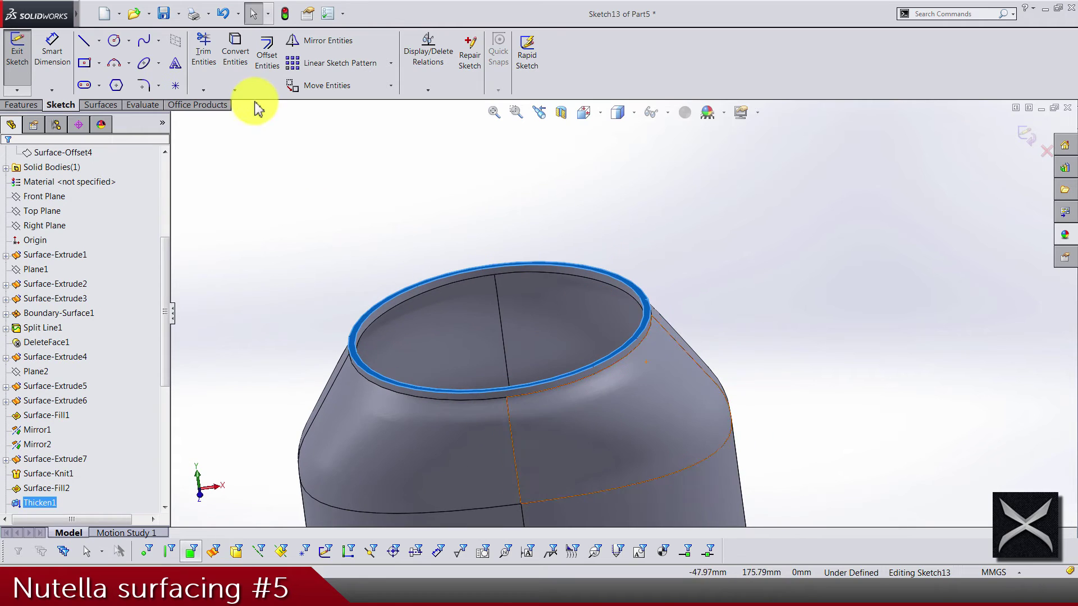
{"action": "scroll", "coordinate": [219, 84], "scroll_direction": "down", "scroll_amount": 1}
{"action": "scroll", "coordinate": [219, 84], "scroll_direction": "up", "scroll_amount": 1}
{"action": "left_click", "coordinate": [235, 90]}
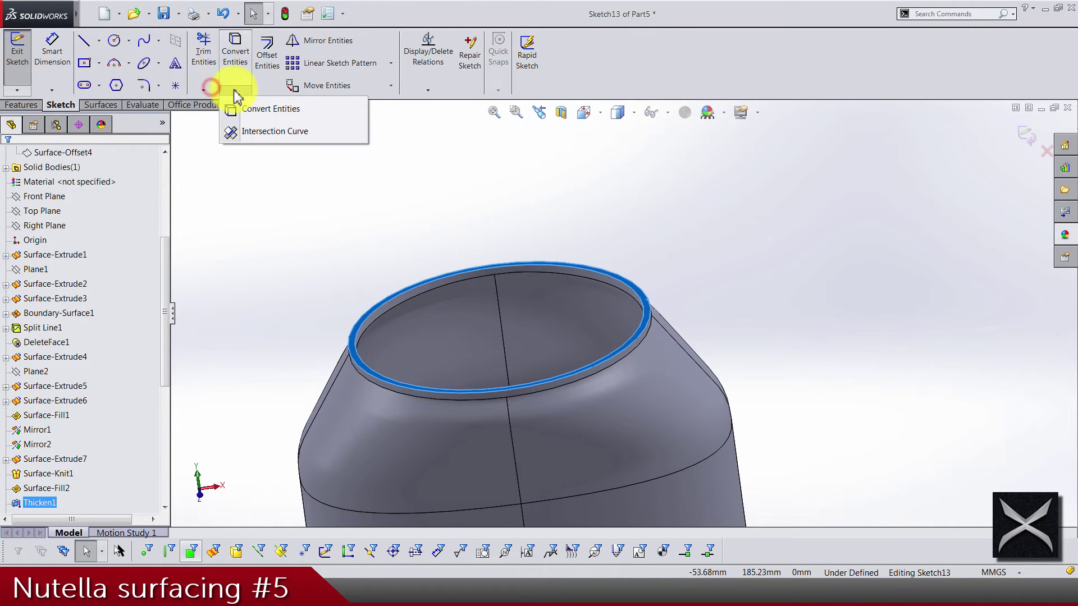
{"action": "left_click", "coordinate": [247, 126]}
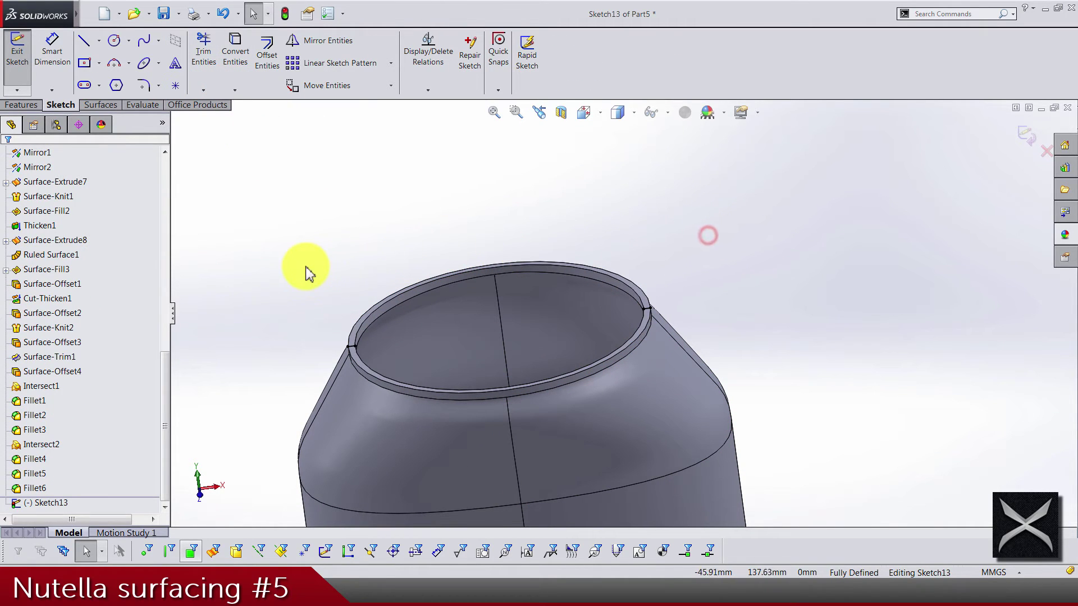
{"action": "left_click_drag", "start_coordinate": [306, 267], "coordinate": [407, 396]}
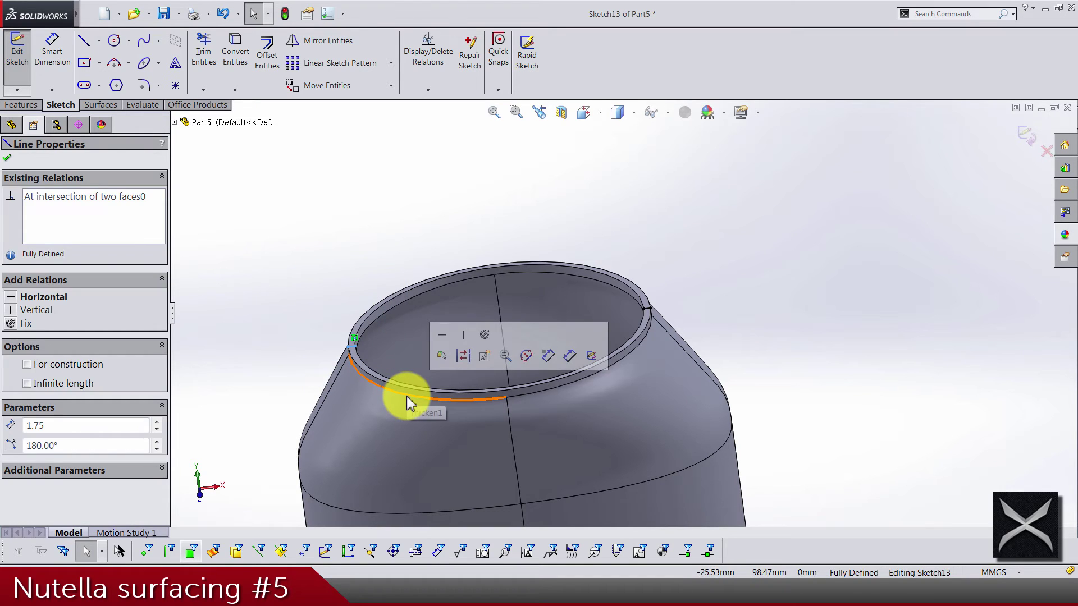
{"action": "key", "text": "Escape"}
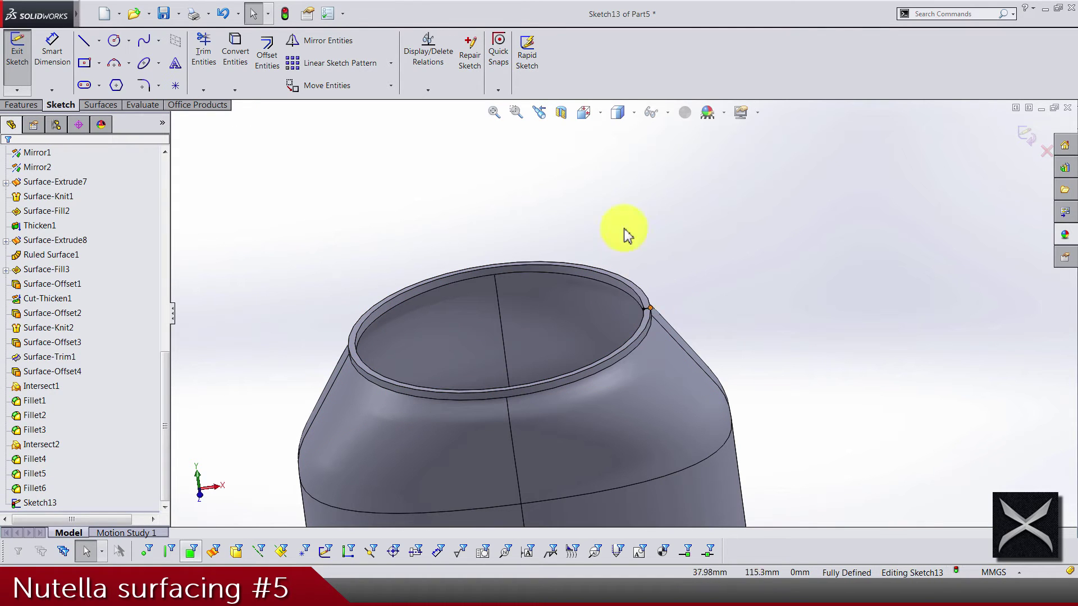
In Front view, draw a vertical centerline from the origin up along the jar's axis
{"action": "left_click", "coordinate": [584, 113]}
{"action": "left_click", "coordinate": [609, 180]}
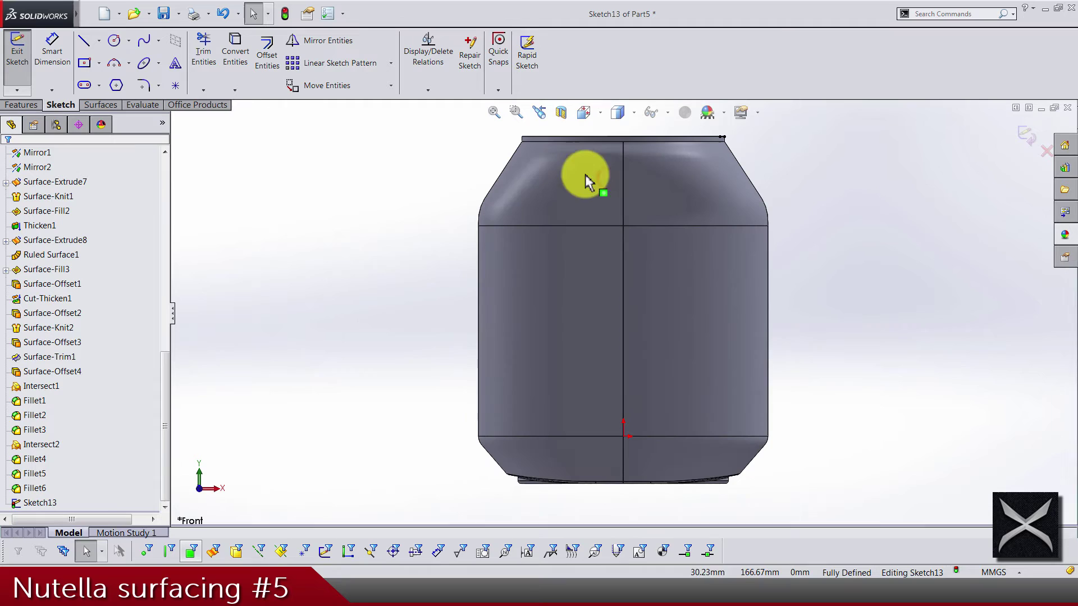
{"action": "left_click", "coordinate": [99, 41]}
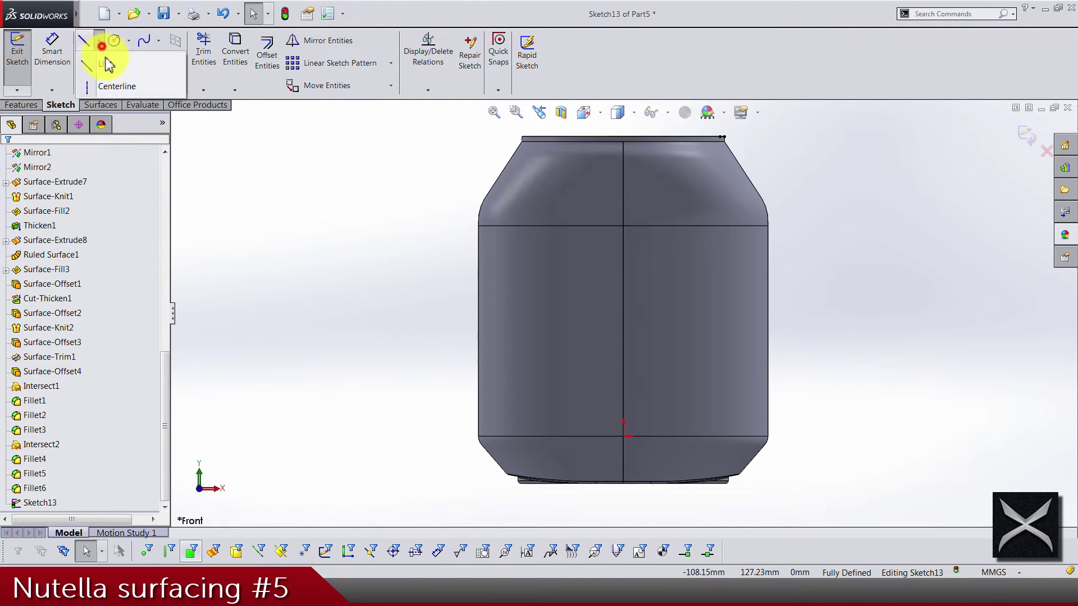
{"action": "left_click", "coordinate": [116, 86]}
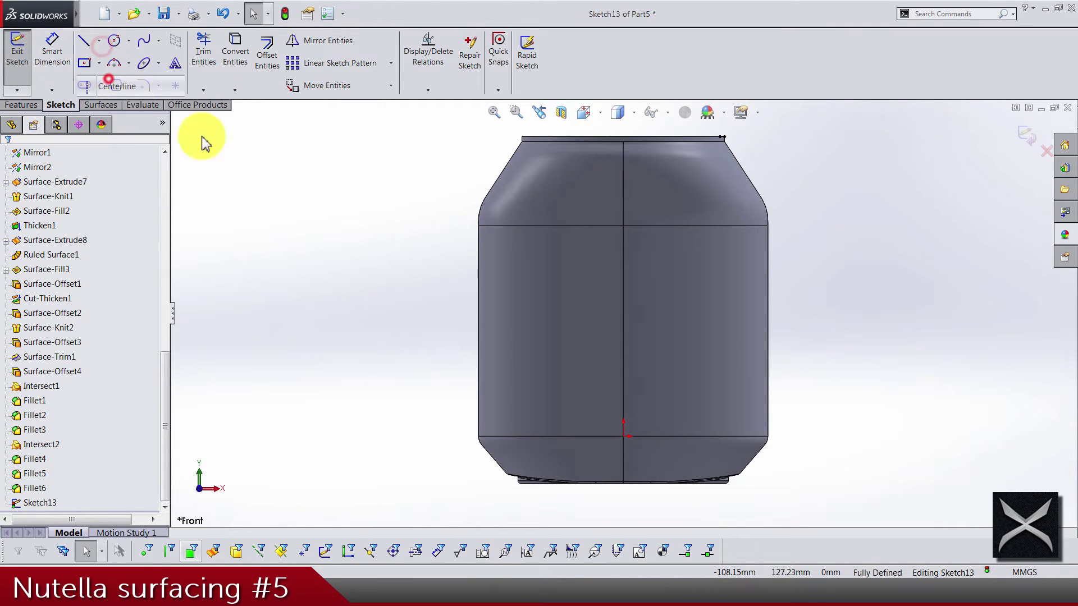
{"action": "left_click", "coordinate": [625, 436]}
{"action": "scroll", "coordinate": [616, 234], "scroll_direction": "up", "scroll_amount": 3}
{"action": "left_click", "coordinate": [625, 169]}
{"action": "key", "text": "Escape"}
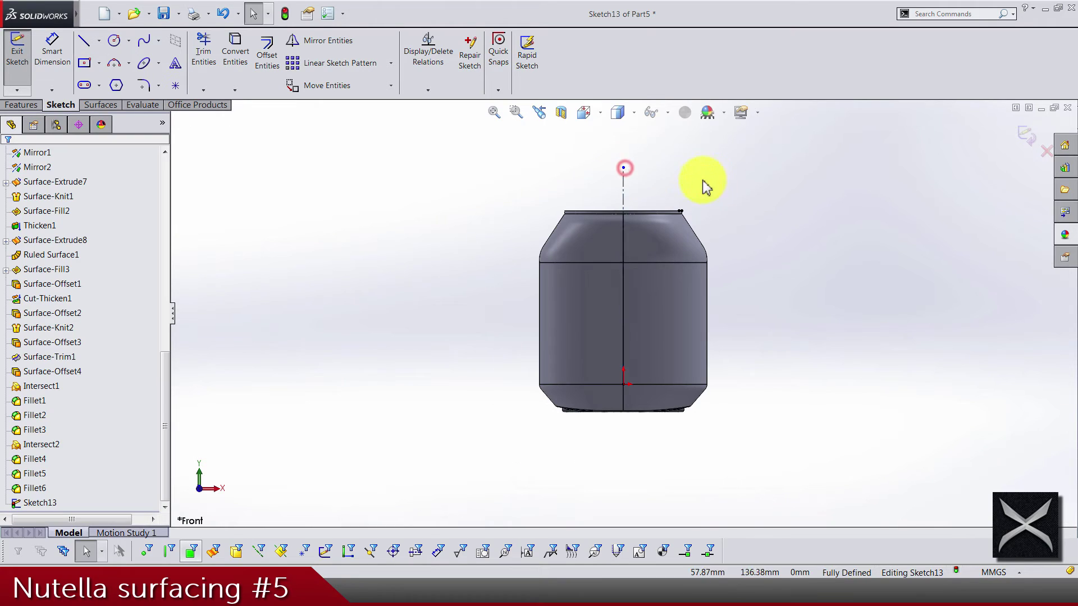
{"action": "scroll", "coordinate": [666, 293], "scroll_direction": "down", "scroll_amount": 5}
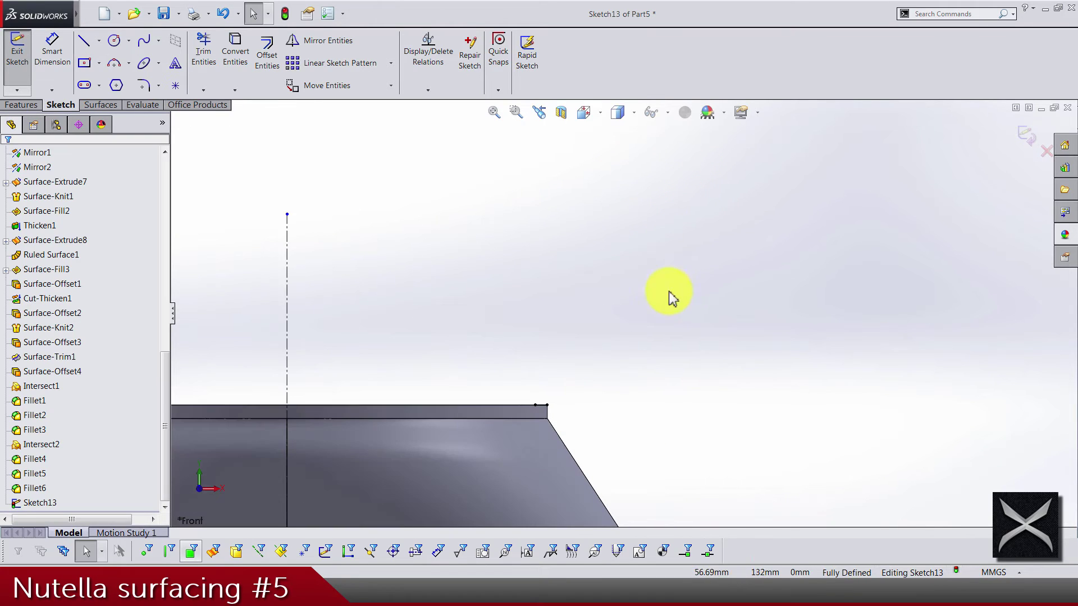
Draw the neck outline: short outward line, tall vertical, short top line, and partway back down
{"action": "left_click", "coordinate": [86, 42]}
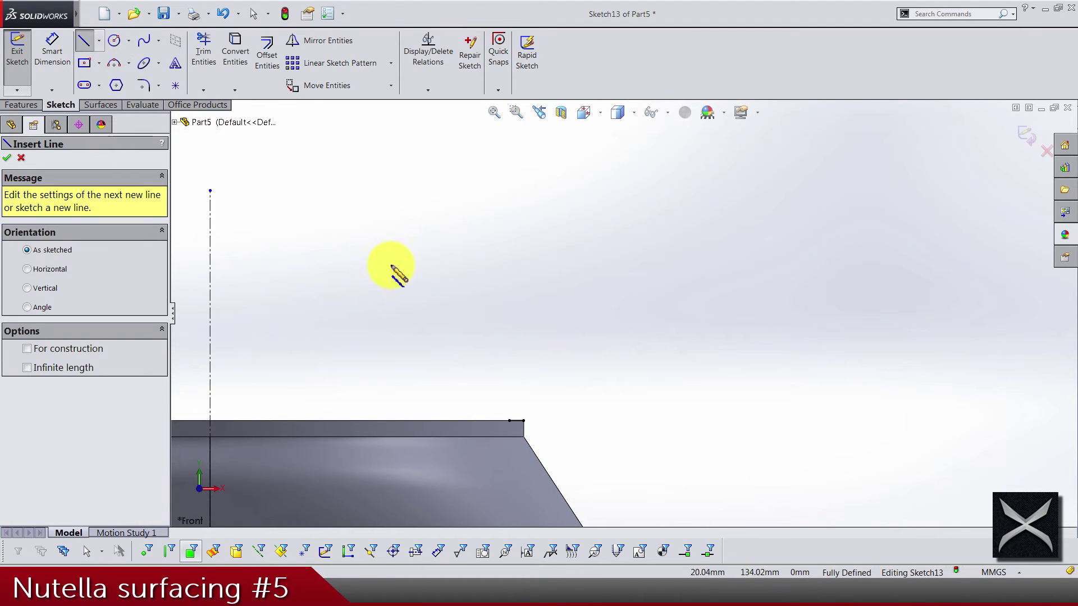
{"action": "left_click", "coordinate": [523, 420]}
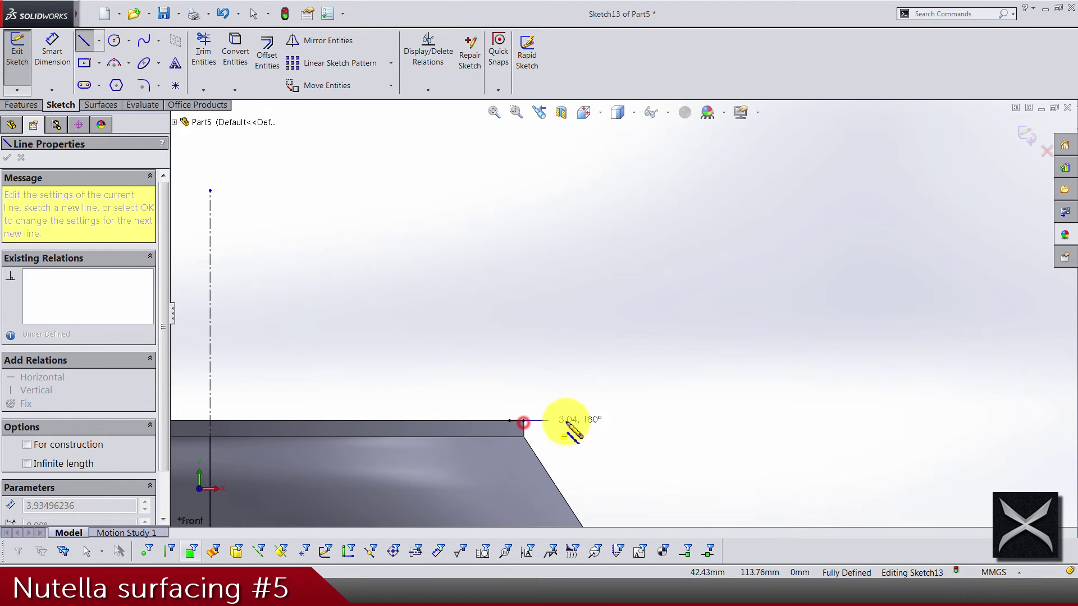
{"action": "left_click", "coordinate": [570, 421]}
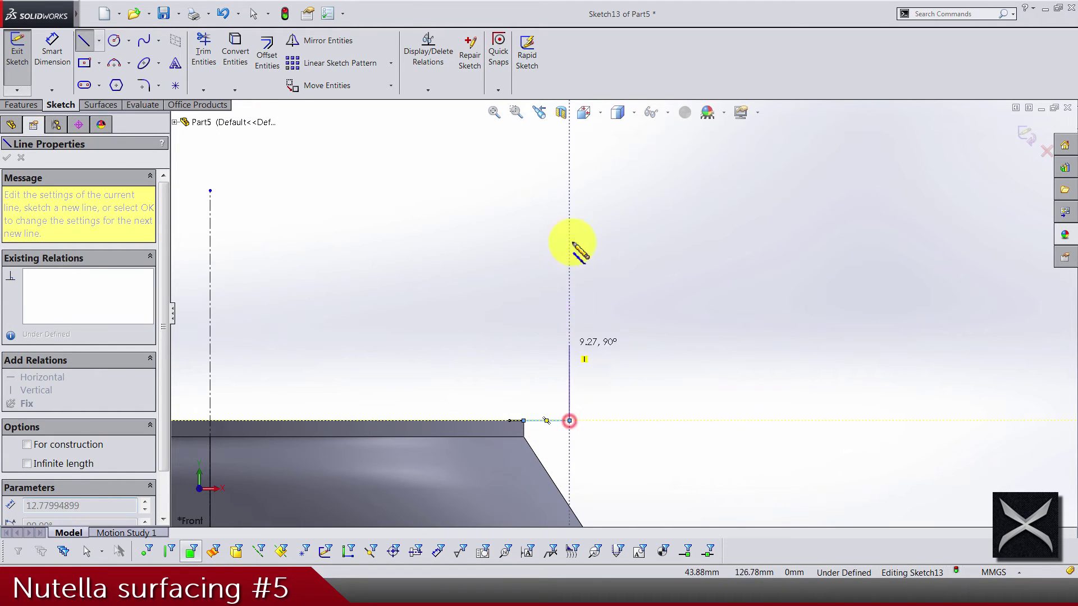
{"action": "left_click", "coordinate": [570, 147]}
{"action": "left_click", "coordinate": [524, 147]}
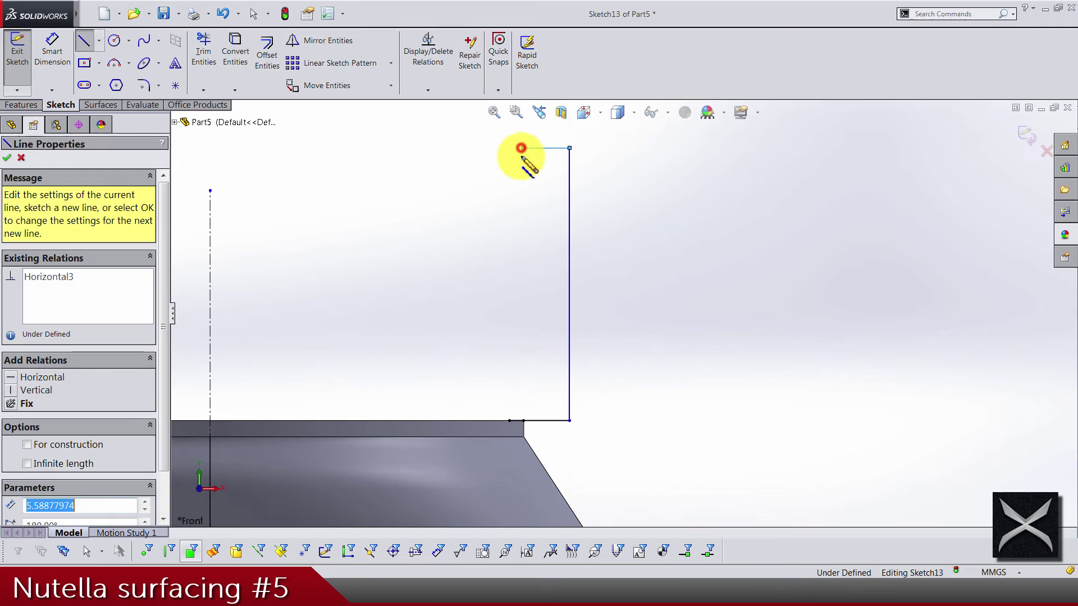
{"action": "left_click", "coordinate": [523, 363]}
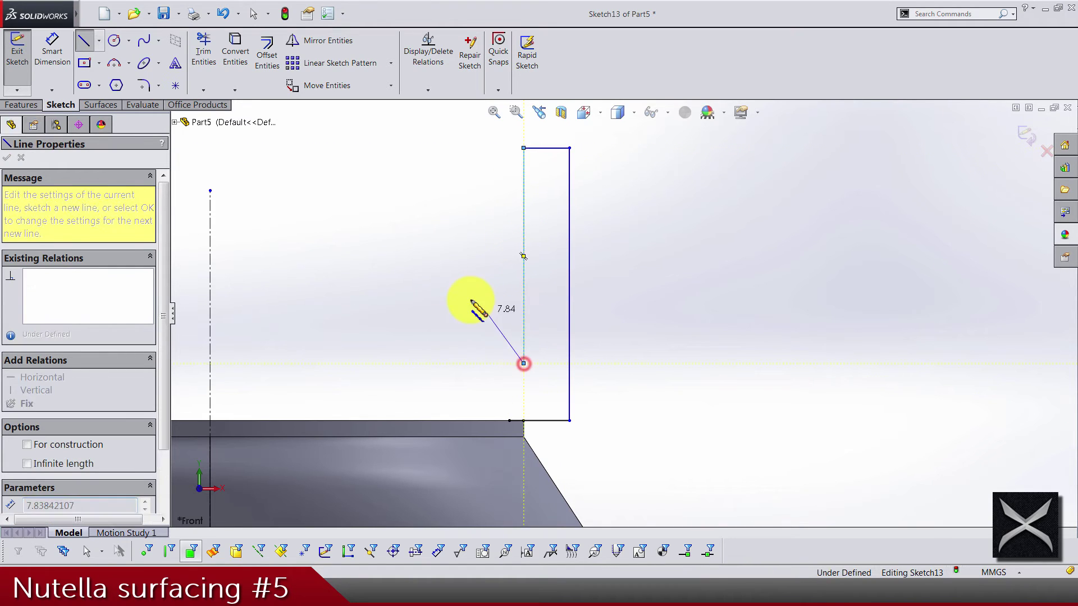
{"action": "key", "text": "Escape"}
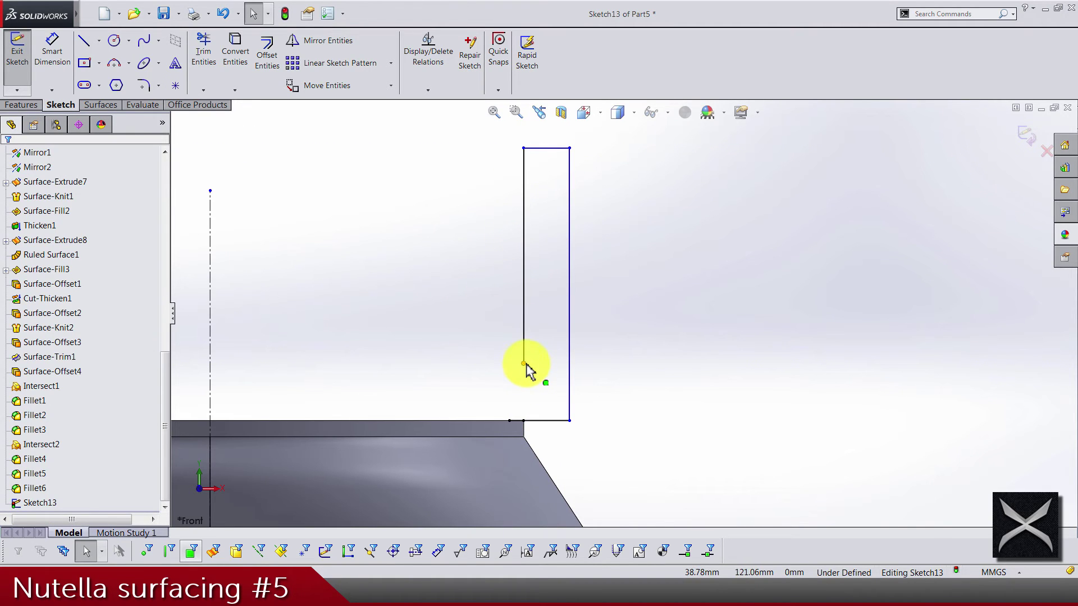
Close the profile with a spline from the last line's end to the rim corner
{"action": "left_click", "coordinate": [51, 50]}
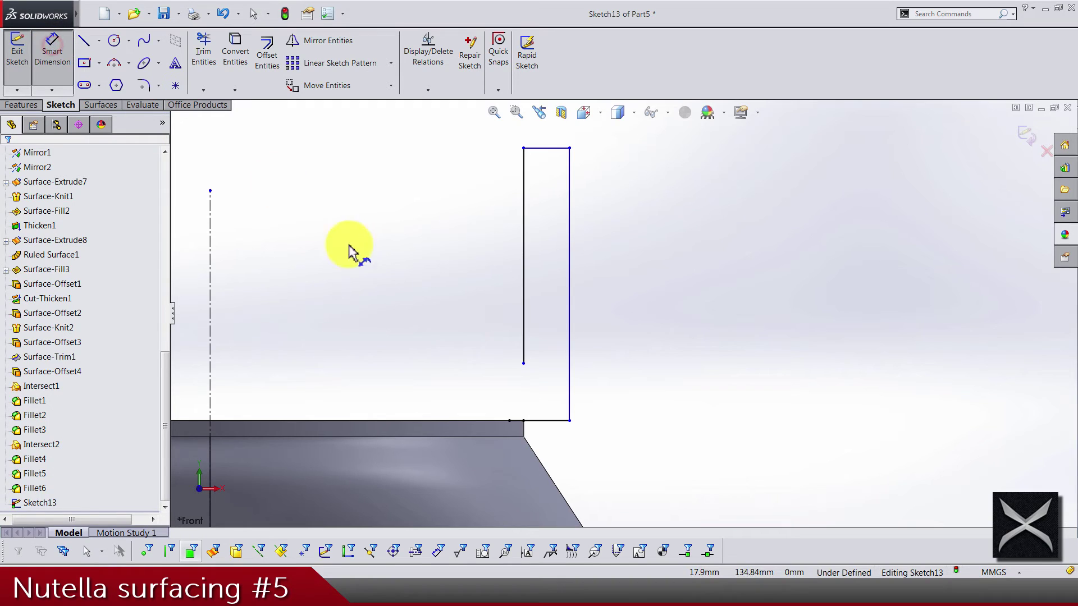
{"action": "left_click", "coordinate": [143, 41]}
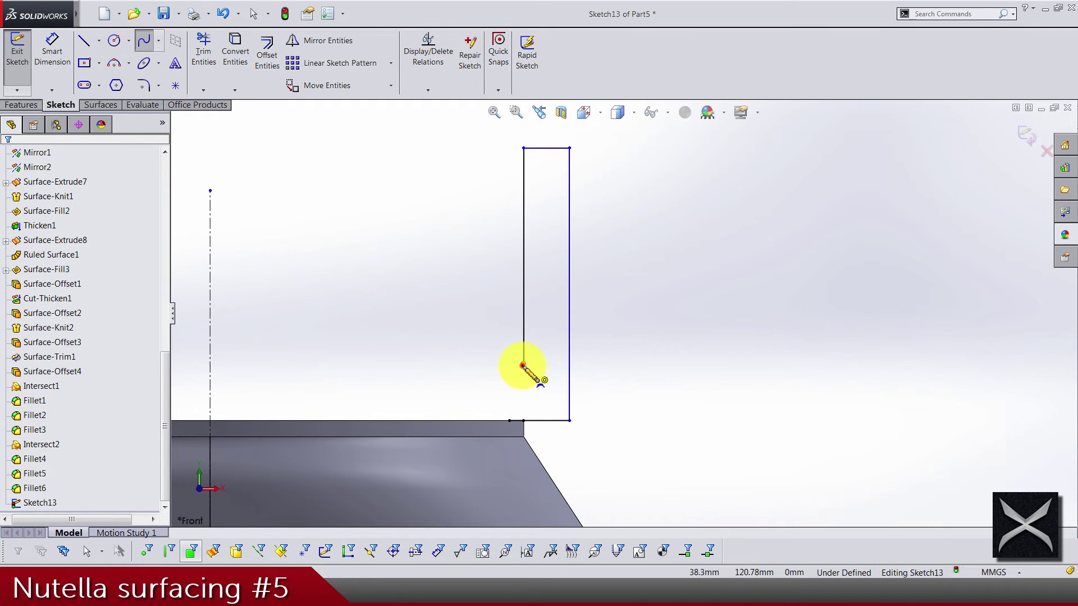
{"action": "left_click_drag", "start_coordinate": [523, 365], "coordinate": [512, 421]}
{"action": "double_click", "coordinate": [511, 420]}
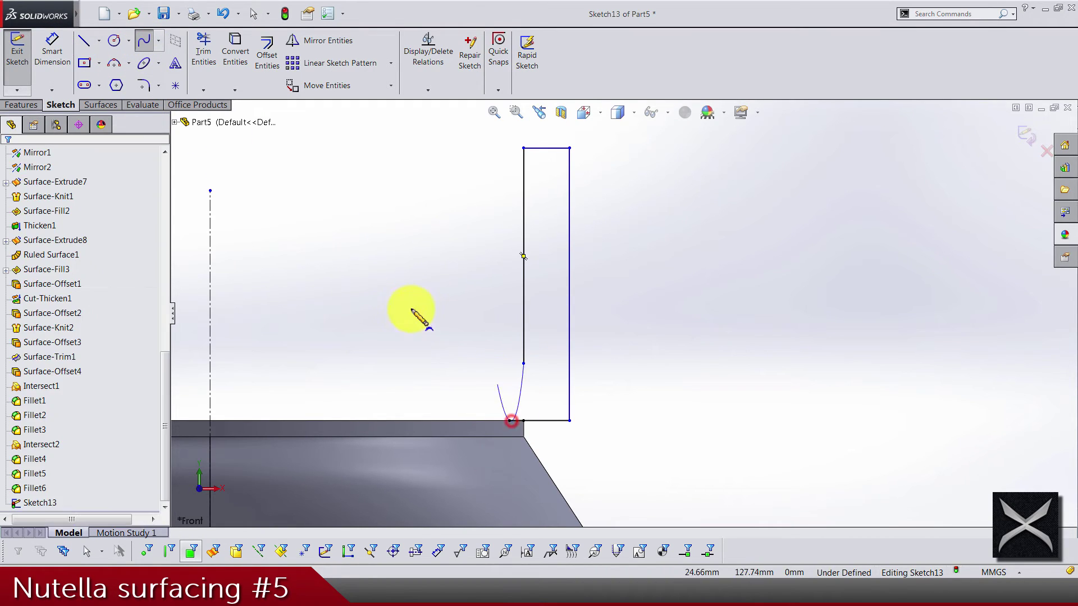
{"action": "left_click", "coordinate": [53, 50]}
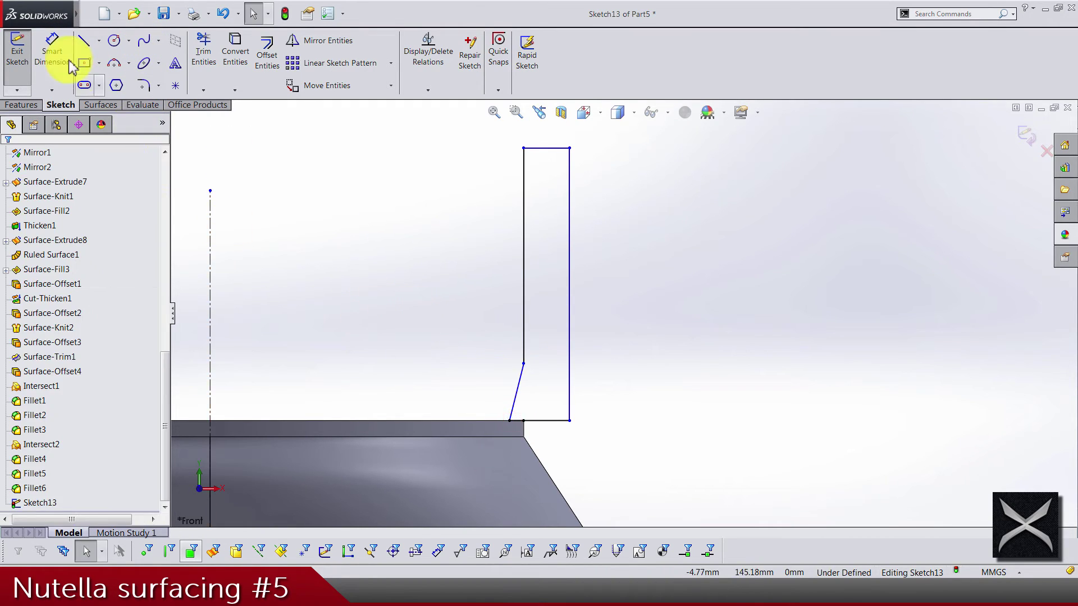
Dimension the bottom line to 1 mm wide and the right side line to 13 mm tall
{"action": "left_click", "coordinate": [542, 427]}
{"action": "left_click", "coordinate": [612, 478]}
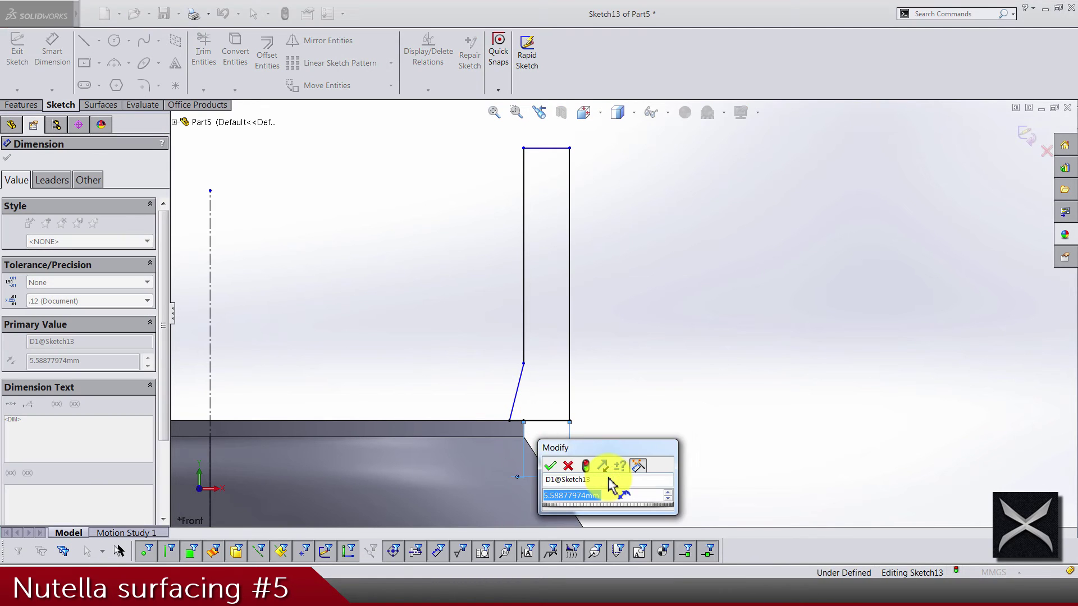
{"action": "type", "text": "1"}
{"action": "key", "text": "Return"}
{"action": "left_click", "coordinate": [572, 426]}
{"action": "left_click_drag", "start_coordinate": [531, 395], "coordinate": [662, 251]}
{"action": "left_click", "coordinate": [662, 251]}
{"action": "type", "text": "13"}
{"action": "key", "text": "Return"}
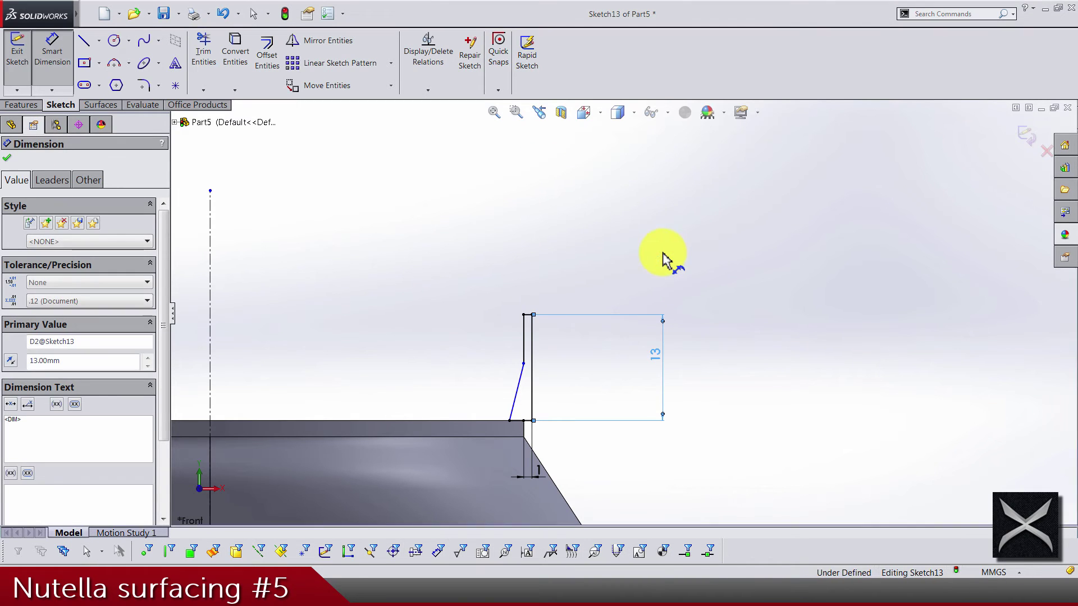
Try dimensioning the top line, cancel the over-defining dimension, and check the inner vertical line's relations
{"action": "scroll", "coordinate": [561, 325], "scroll_direction": "down", "scroll_amount": 3}
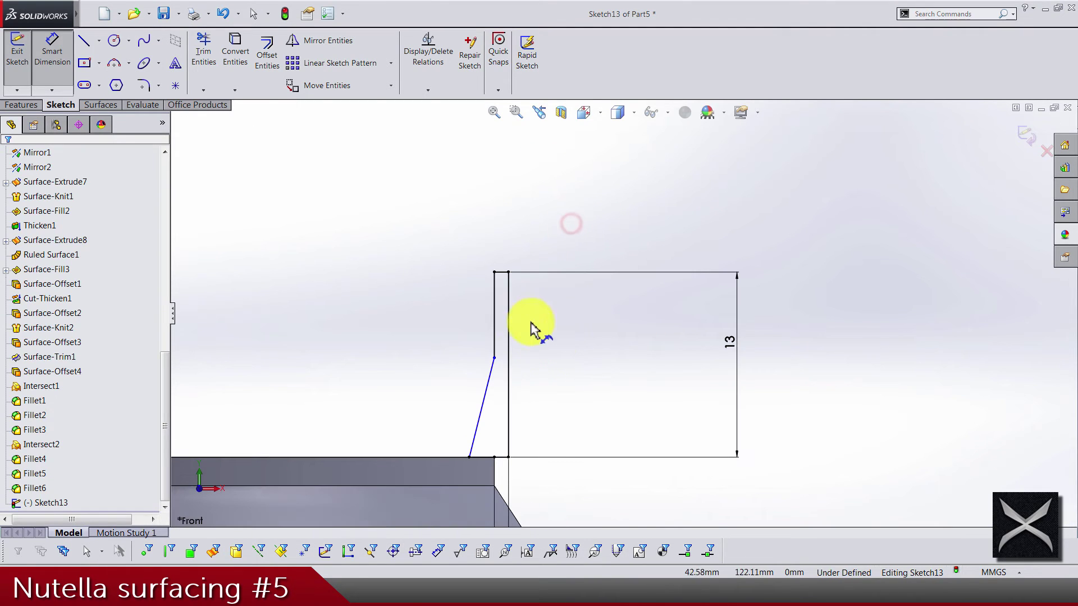
{"action": "left_click", "coordinate": [500, 273]}
{"action": "left_click", "coordinate": [561, 216]}
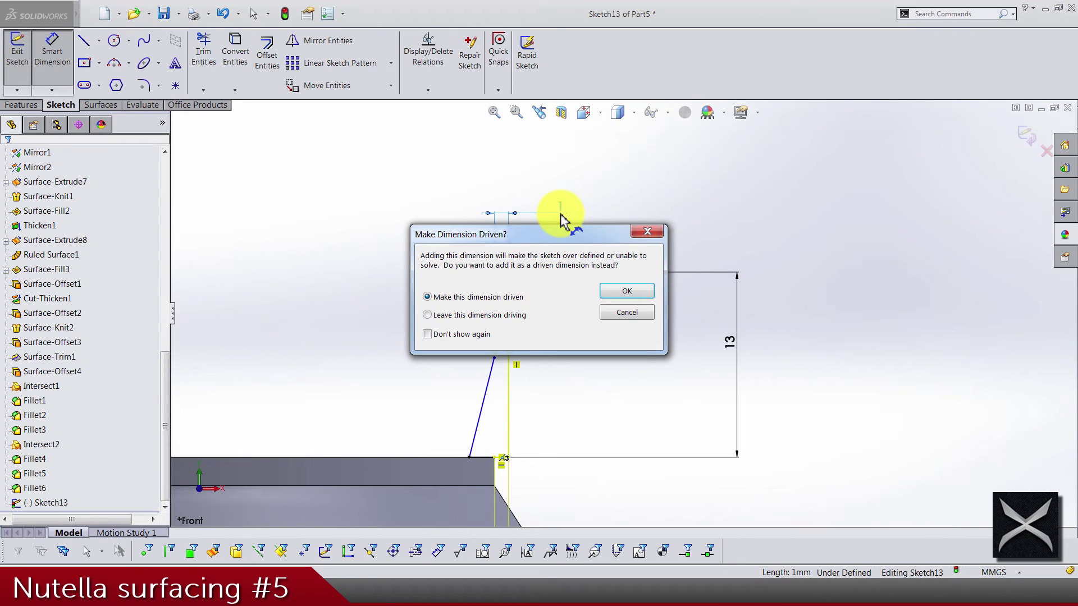
{"action": "key", "text": "Escape"}
{"action": "key", "text": "Escape"}
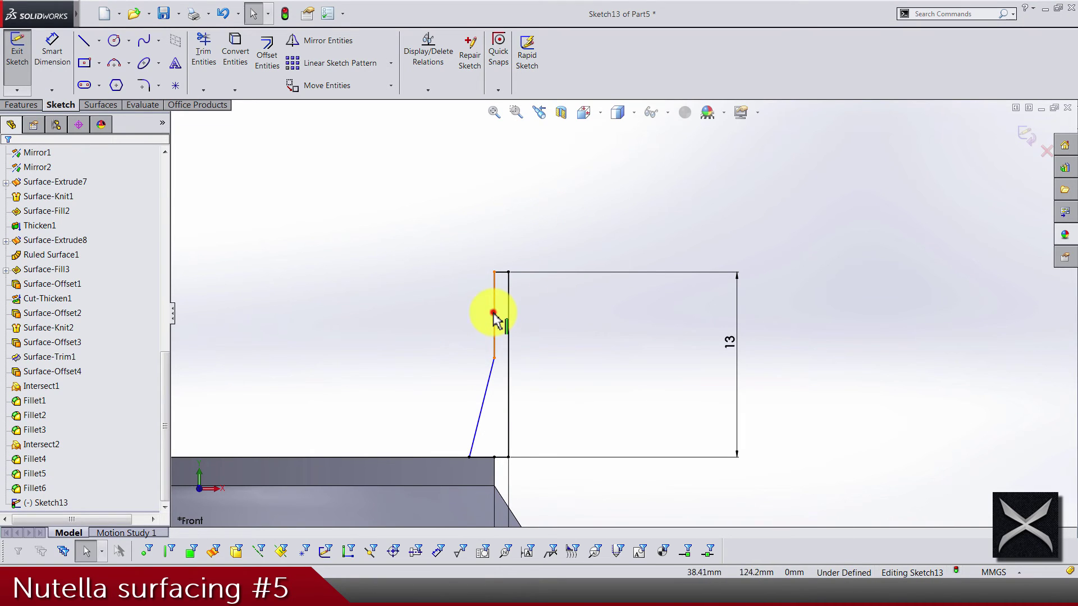
{"action": "left_click", "coordinate": [494, 313]}
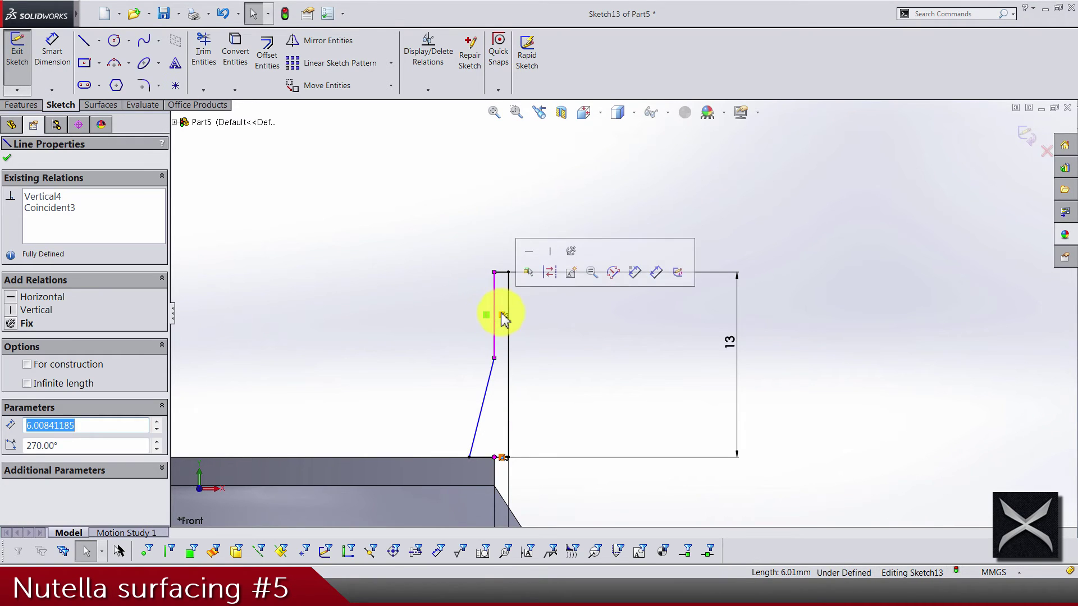
{"action": "left_click", "coordinate": [502, 314]}
{"action": "left_click", "coordinate": [577, 351]}
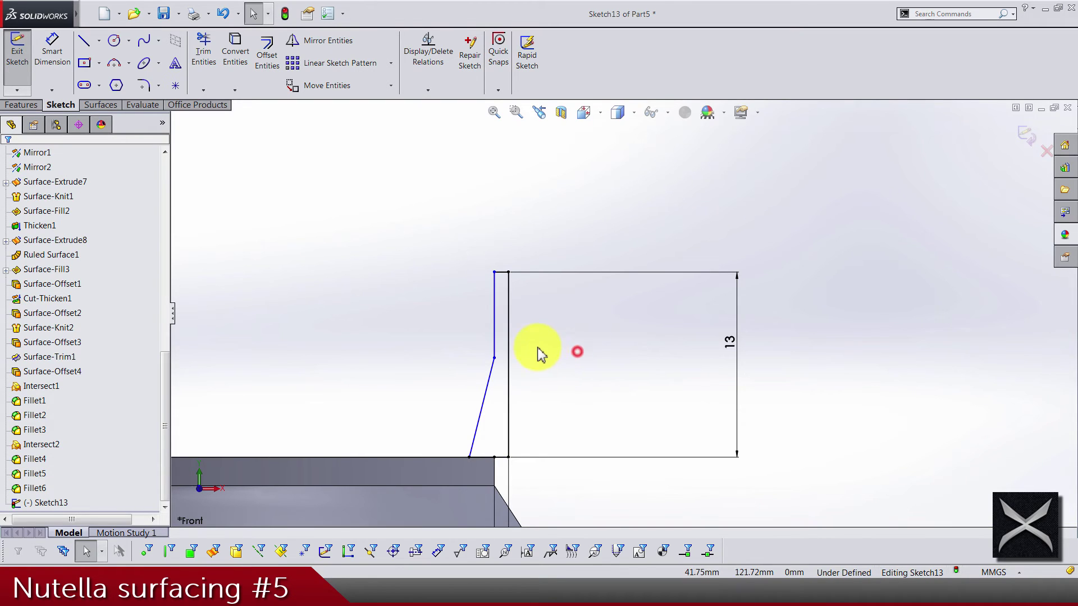
{"action": "left_click", "coordinate": [494, 325]}
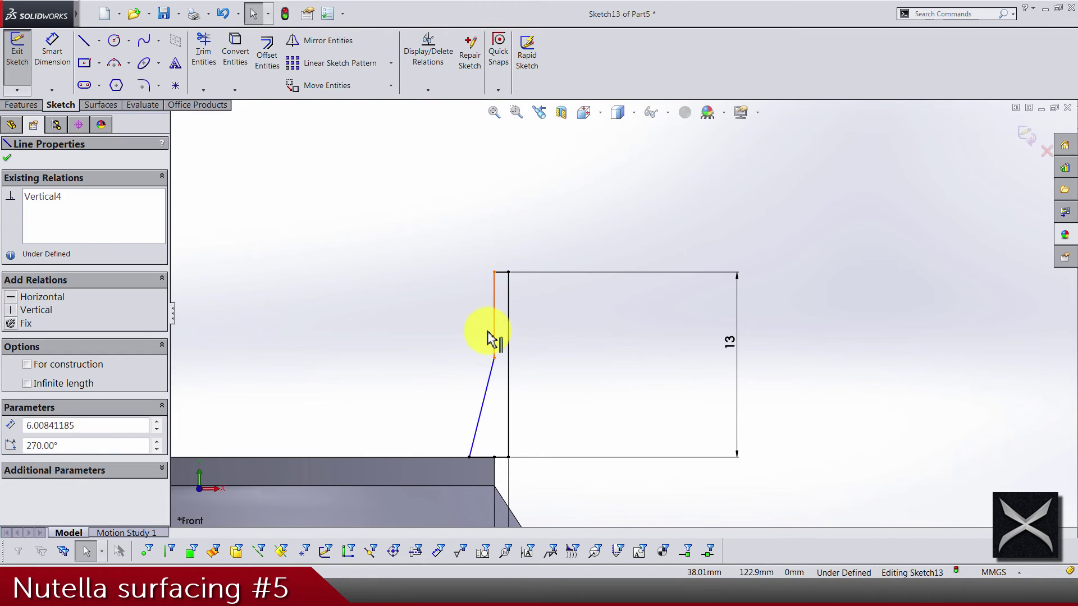
{"action": "left_click", "coordinate": [460, 335]}
Dimension the short top line to 2.5 mm and the upper vertical line to 11 mm
{"action": "left_click", "coordinate": [39, 73]}
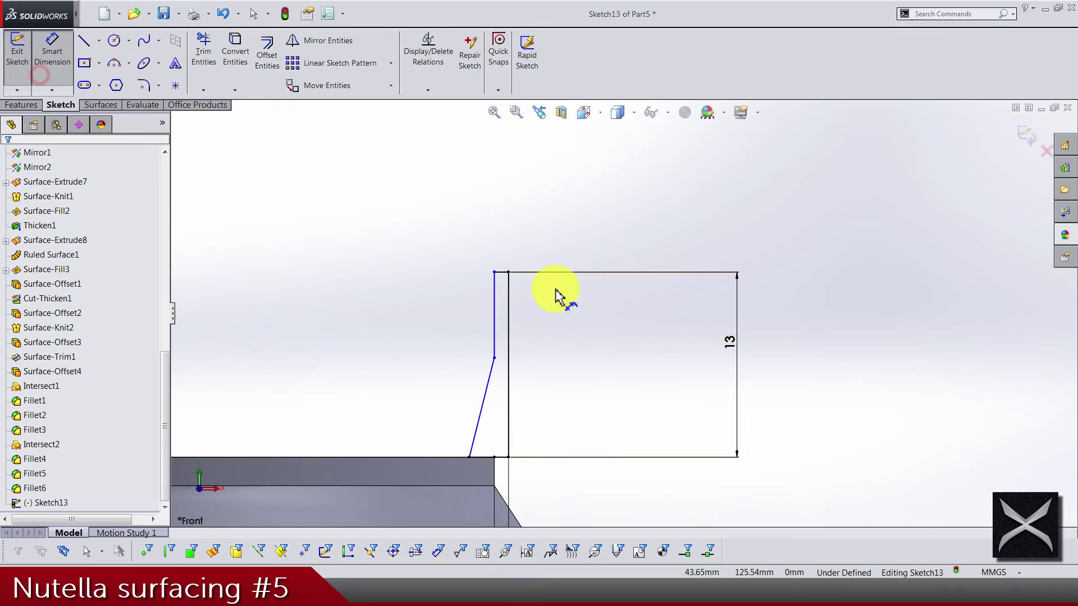
{"action": "left_click", "coordinate": [503, 273]}
{"action": "left_click", "coordinate": [589, 205]}
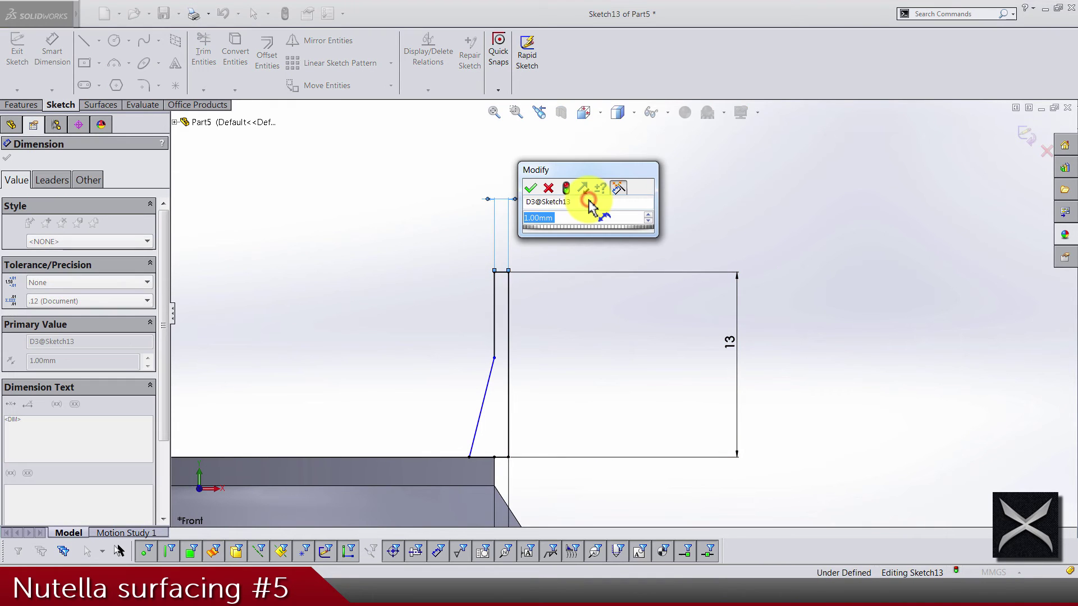
{"action": "type", "text": "2.5"}
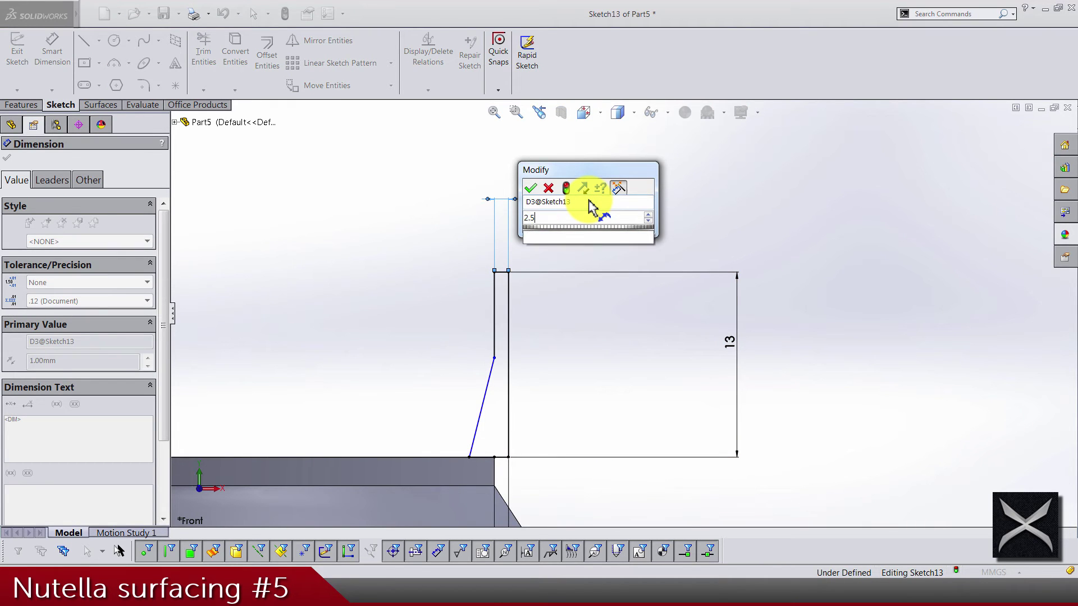
{"action": "key", "text": "Return"}
{"action": "left_click", "coordinate": [360, 317]}
{"action": "left_click", "coordinate": [471, 315]}
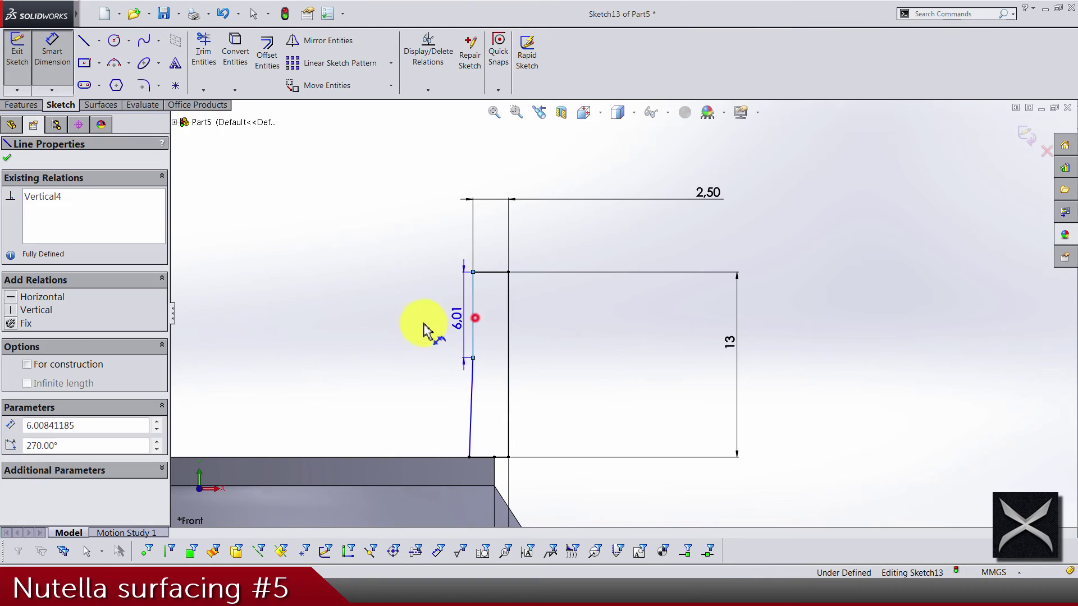
{"action": "left_click", "coordinate": [421, 323]}
{"action": "type", "text": "11.00mm"}
{"action": "key", "text": "Return"}
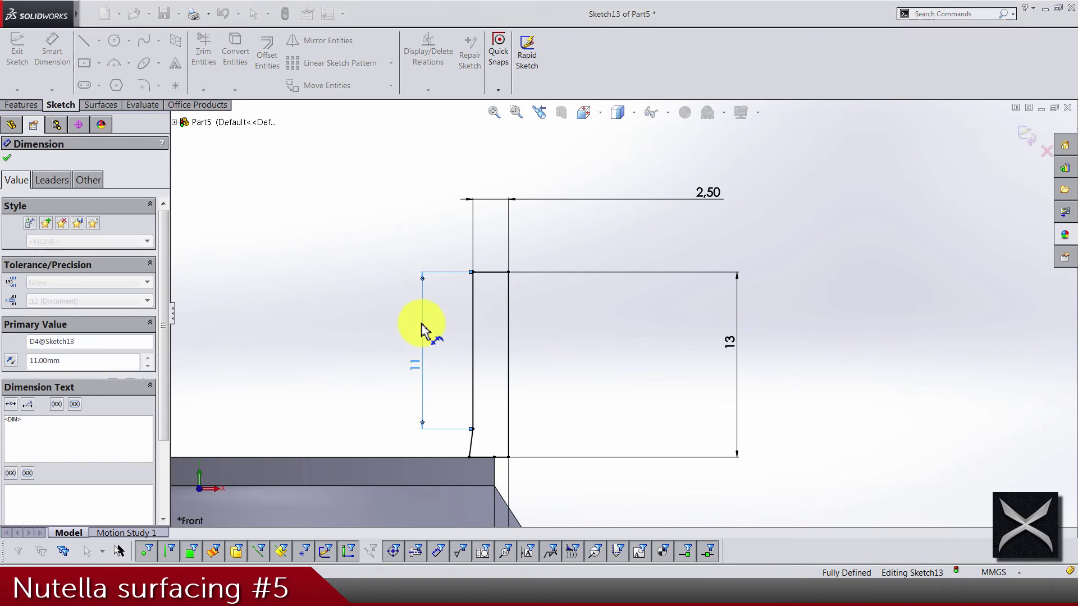
{"action": "left_click", "coordinate": [363, 321]}
Try a Vertical relation on the spline's upper end, then undo it as over-defining
{"action": "scroll", "coordinate": [440, 441], "scroll_direction": "down", "scroll_amount": 5}
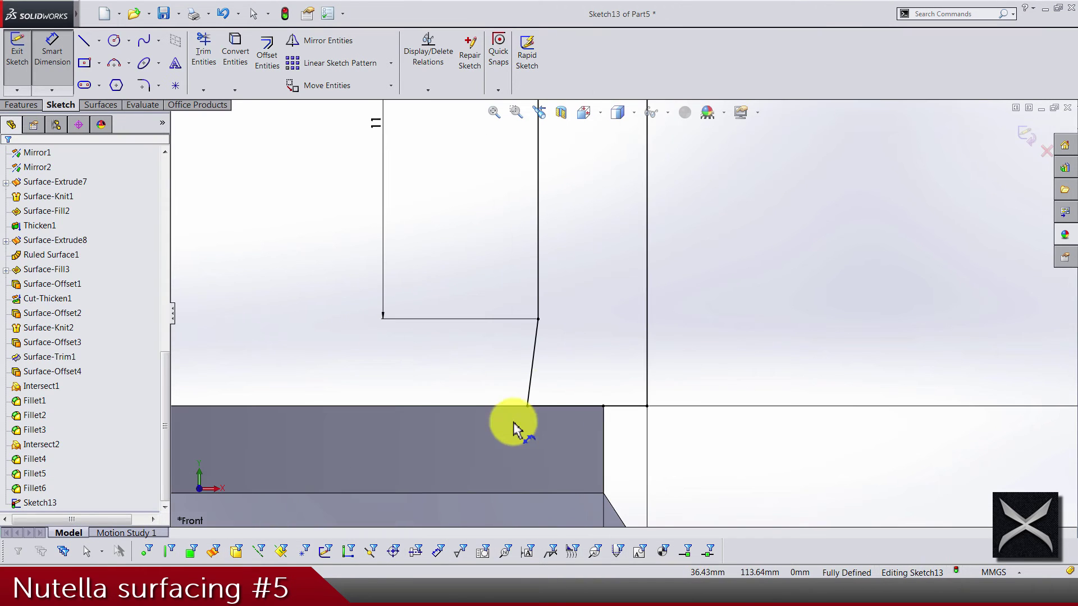
{"action": "left_click", "coordinate": [533, 355]}
{"action": "left_click", "coordinate": [534, 353]}
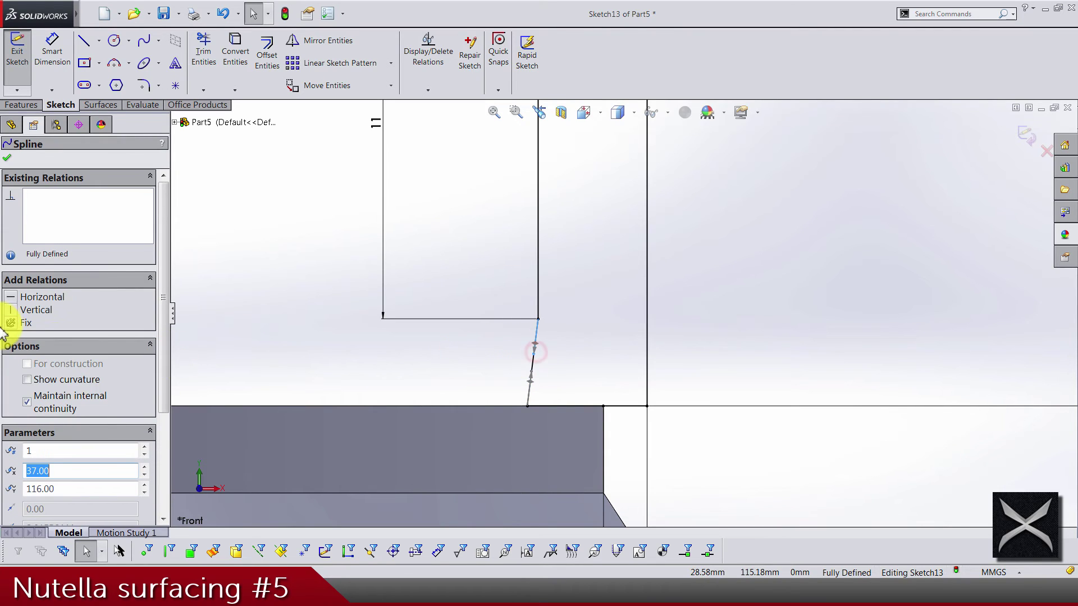
{"action": "left_click", "coordinate": [11, 312]}
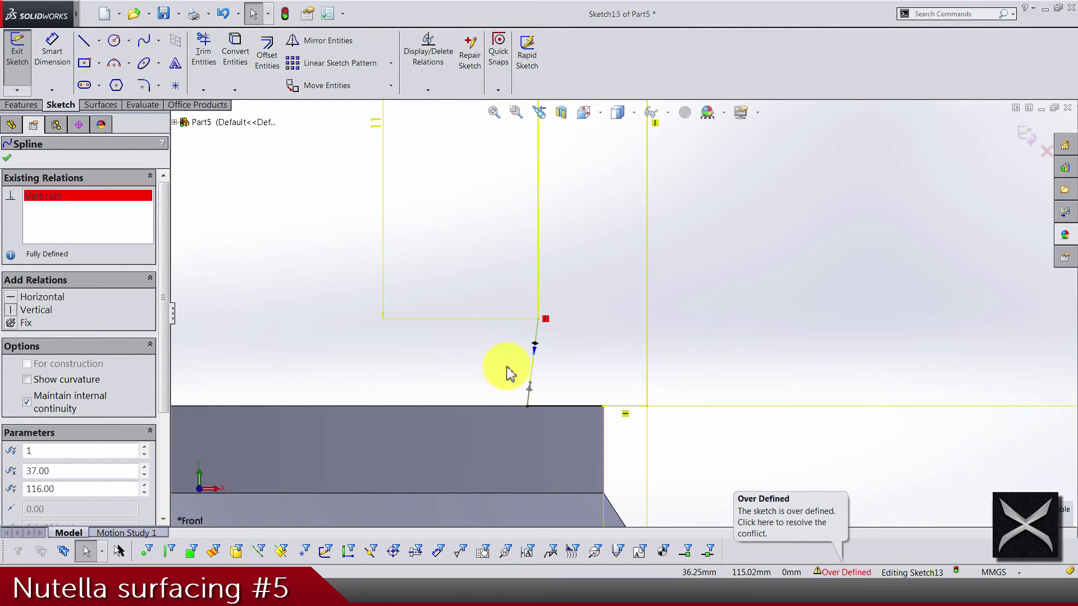
{"action": "left_click", "coordinate": [453, 354]}
{"action": "left_click", "coordinate": [482, 352]}
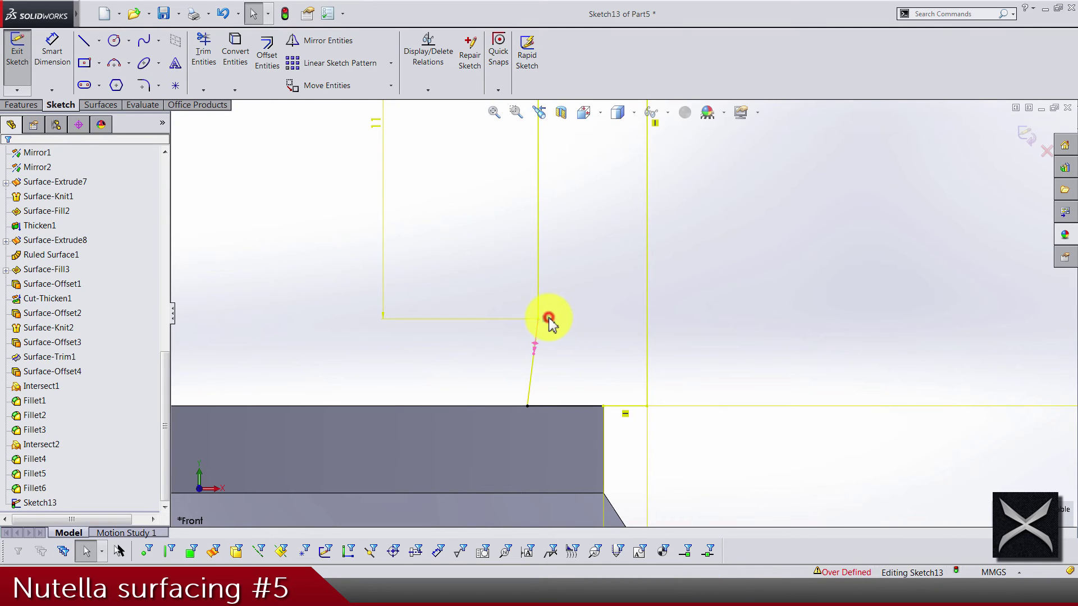
{"action": "key", "text": "ctrl+z"}
{"action": "left_click", "coordinate": [548, 351]}
Make the slanted spline tangent to the 11 mm vertical line
{"action": "left_click", "coordinate": [537, 304]}
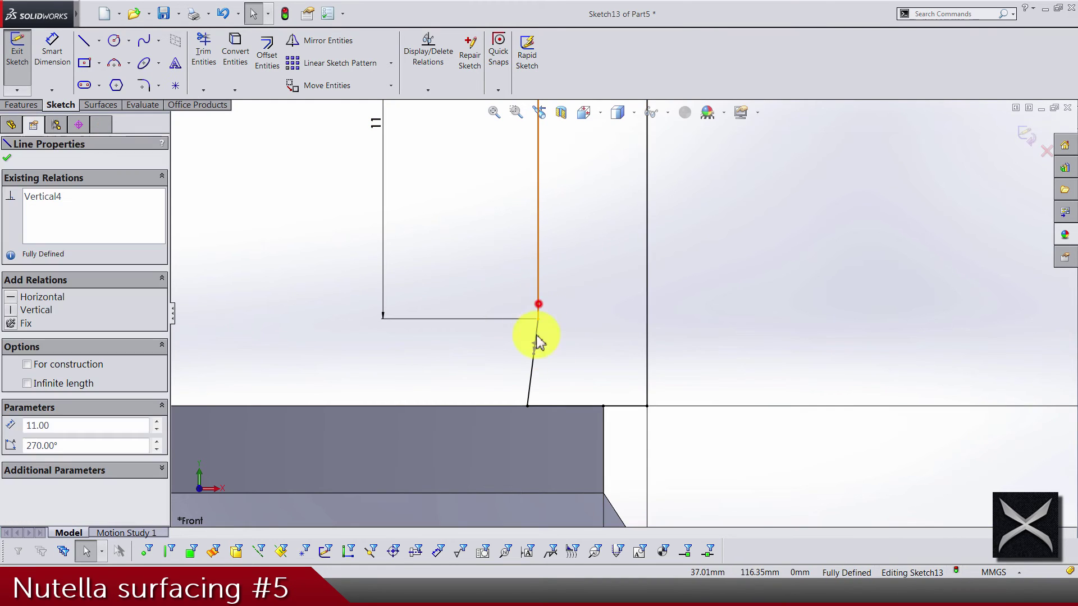
{"action": "left_click", "coordinate": [533, 362], "text": "ctrl"}
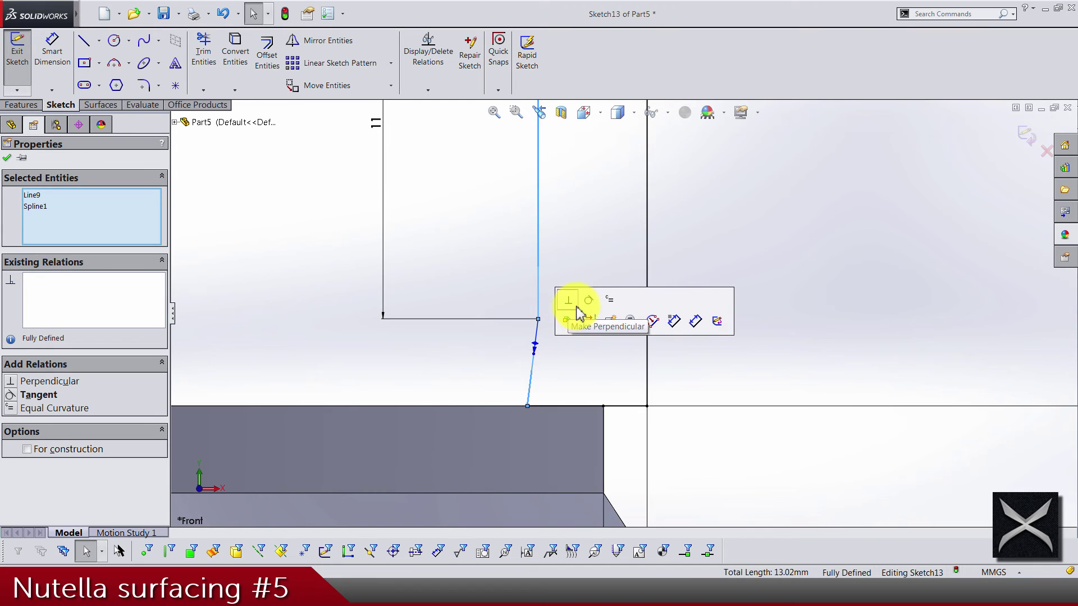
{"action": "left_click", "coordinate": [589, 303]}
{"action": "left_click", "coordinate": [558, 386]}
{"action": "scroll", "coordinate": [549, 385], "scroll_direction": "down", "scroll_amount": 3}
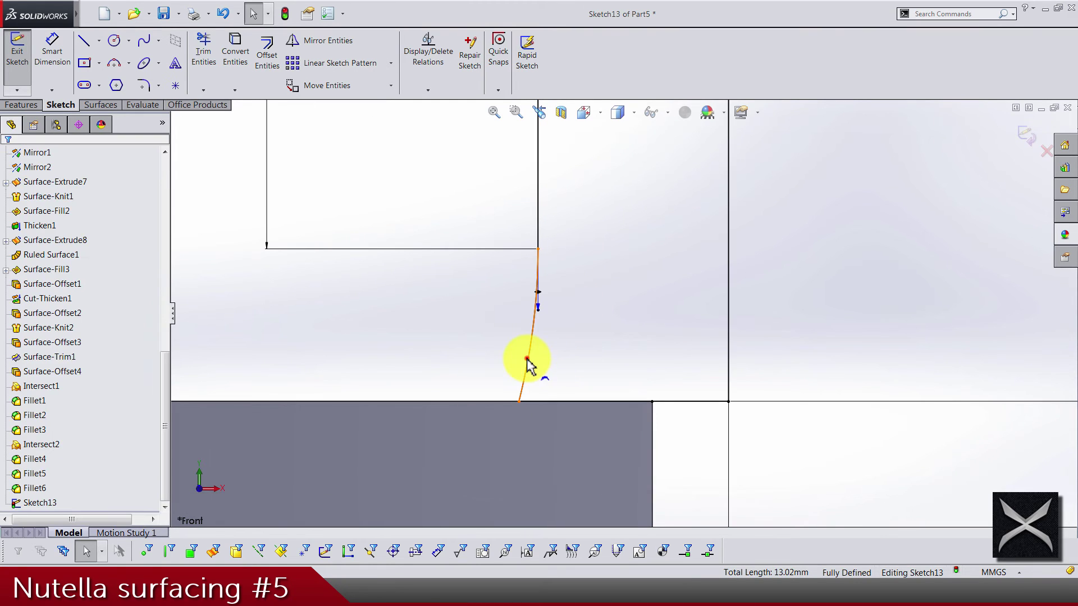
{"action": "left_click", "coordinate": [527, 359]}
{"action": "left_click", "coordinate": [529, 362]}
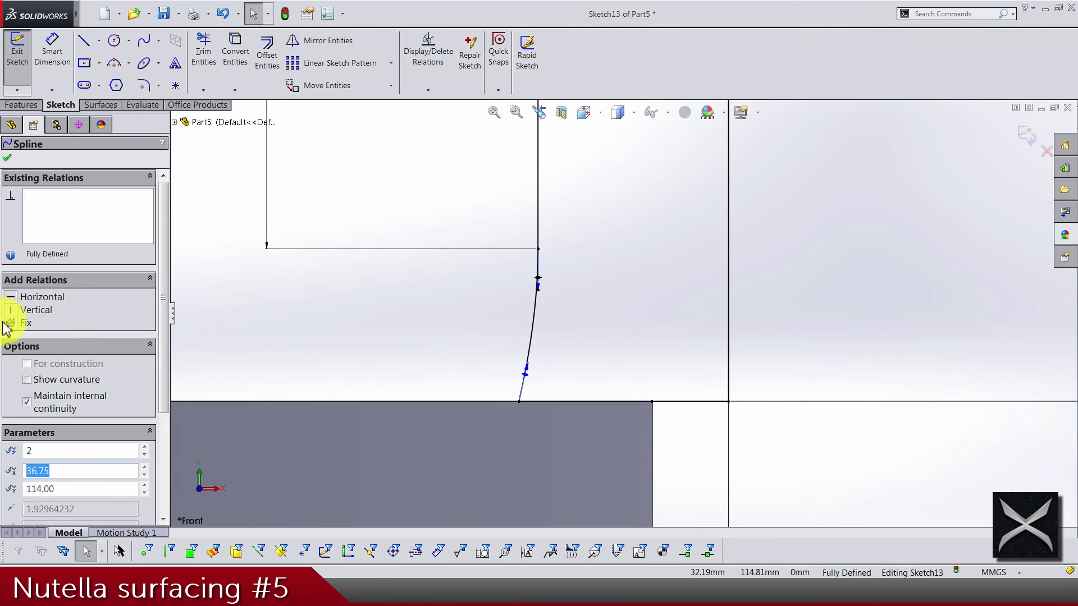
{"action": "left_click", "coordinate": [7, 159]}
Dimension the spline's upper and lower handles to 2.5 mm each
{"action": "left_click", "coordinate": [59, 70]}
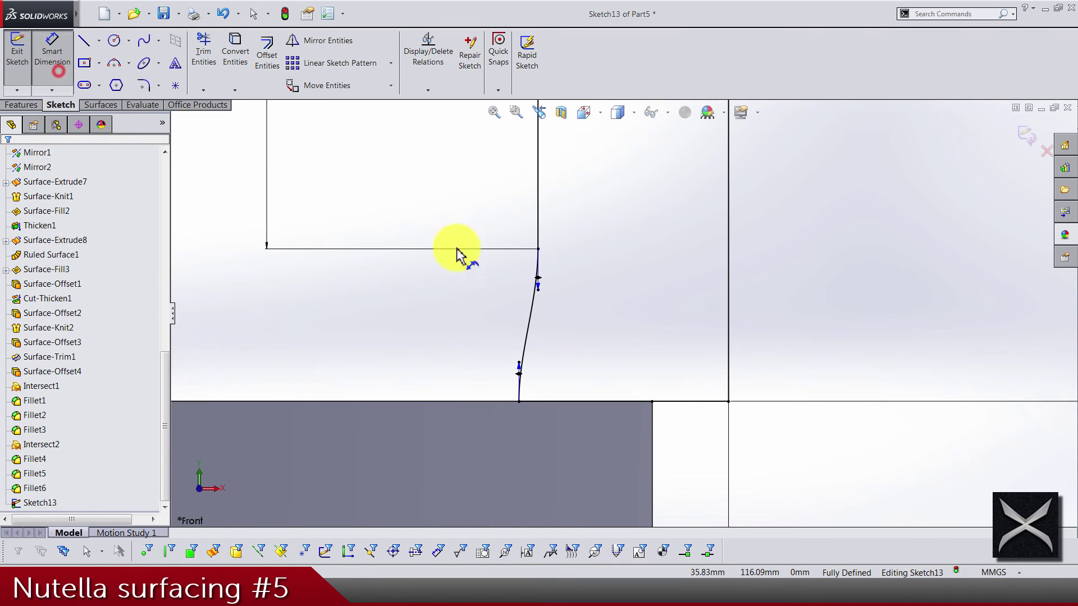
{"action": "left_click", "coordinate": [536, 284]}
{"action": "left_click", "coordinate": [445, 308]}
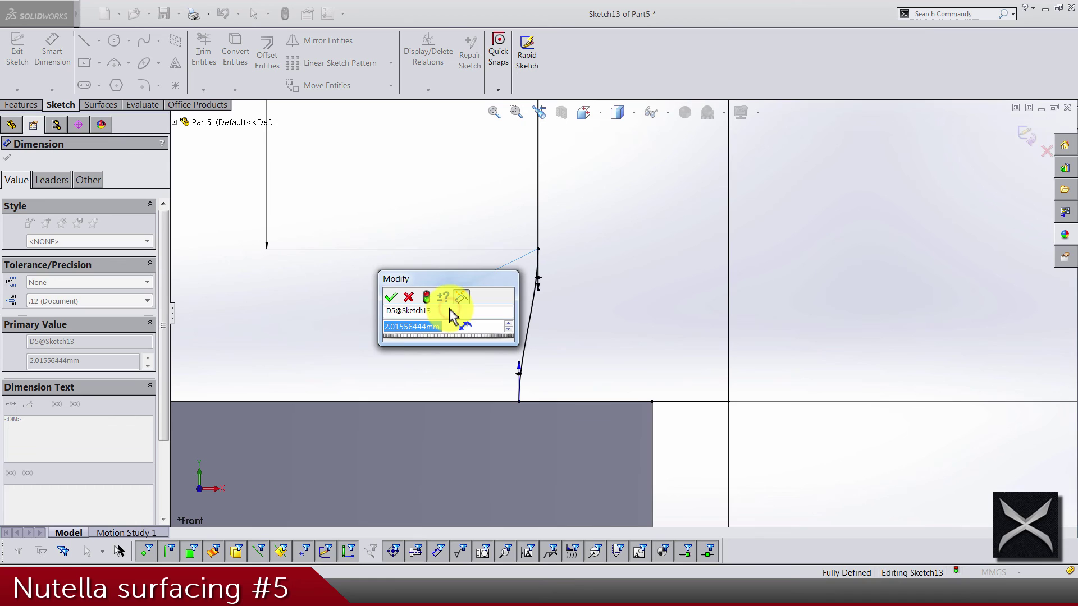
{"action": "type", "text": "2.5"}
{"action": "key", "text": "Return"}
{"action": "left_click", "coordinate": [519, 365]}
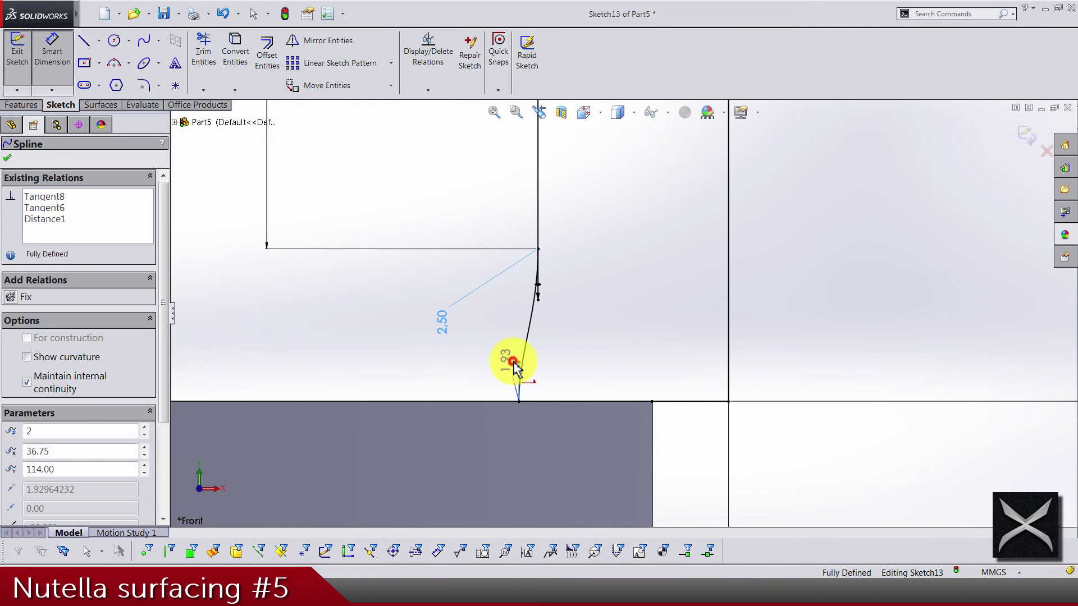
{"action": "left_click", "coordinate": [351, 371]}
{"action": "type", "text": "2.5"}
{"action": "key", "text": "Return"}
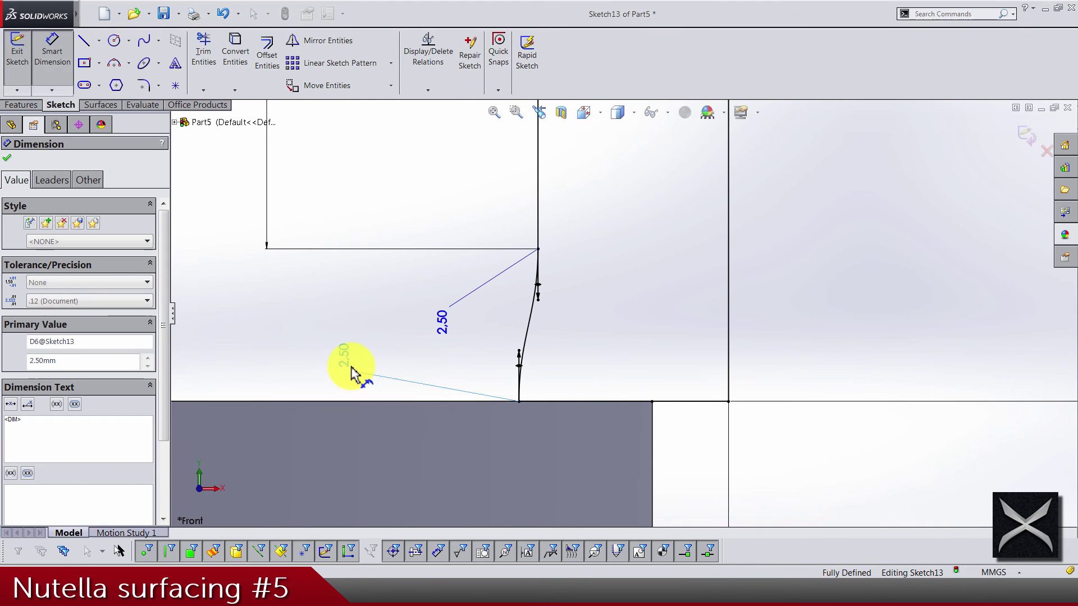
{"action": "key", "text": "z"}
{"action": "key", "text": "z"}
{"action": "key", "text": "z"}
{"action": "key", "text": "Escape"}
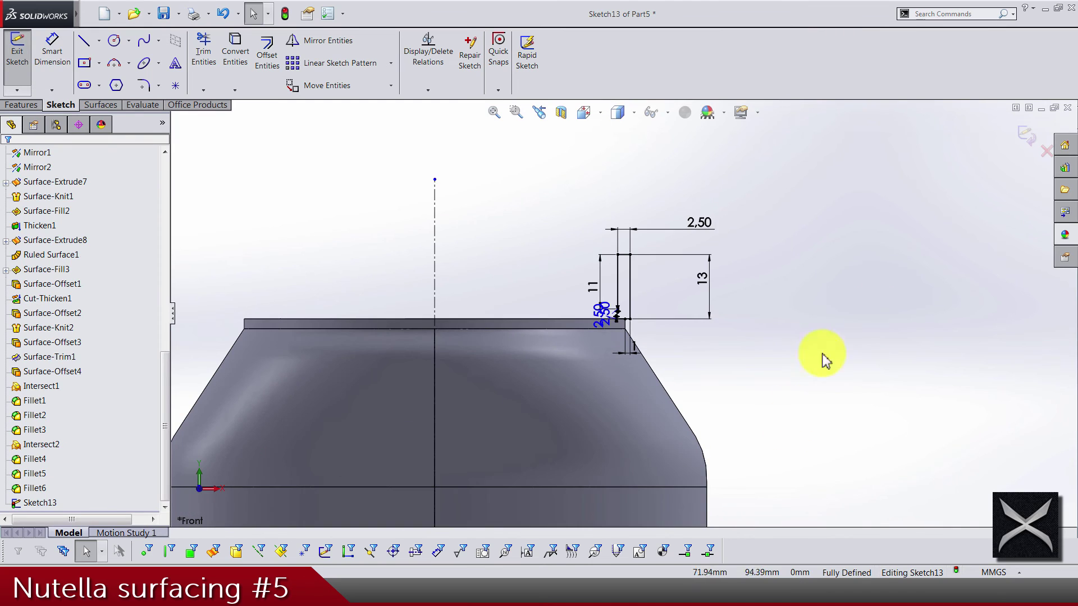
Exit the sketch, revolve it 360° about the centerline, and view the jar in isometric
{"action": "left_click", "coordinate": [1010, 141]}
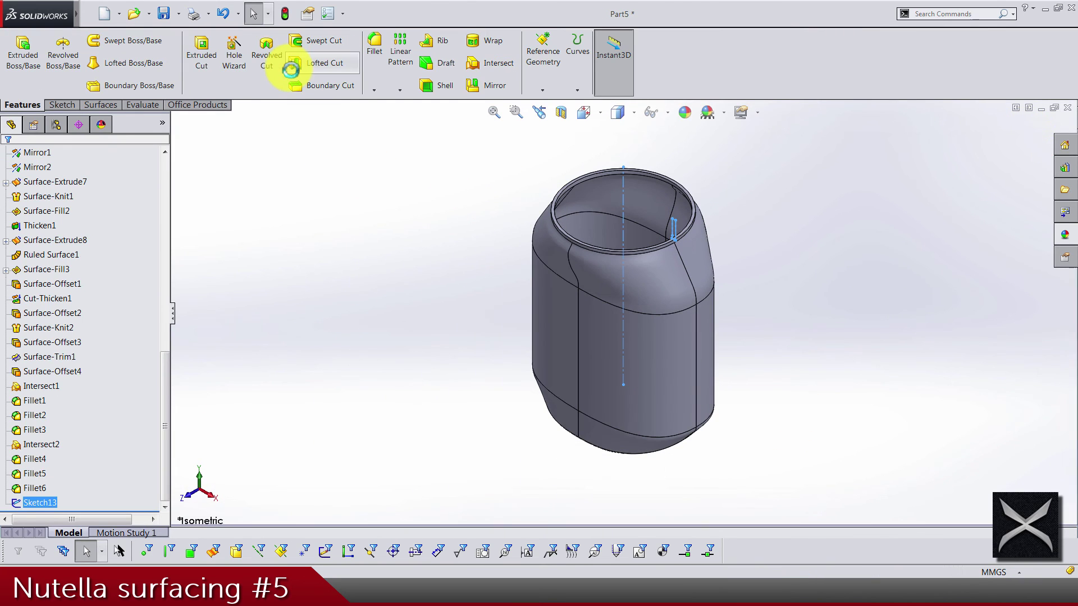
{"action": "left_click", "coordinate": [63, 49]}
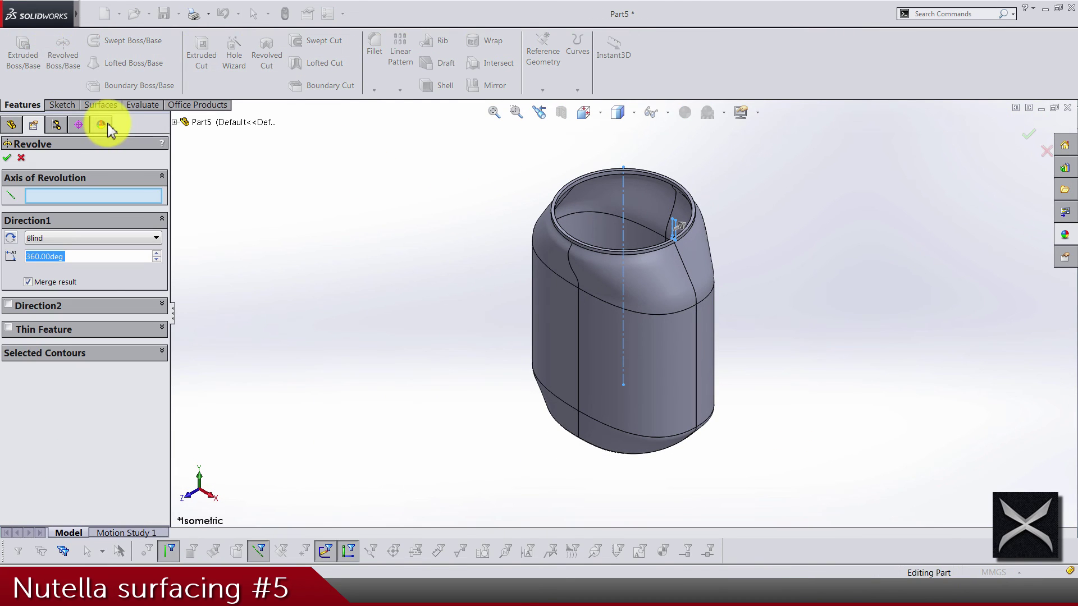
{"action": "left_click", "coordinate": [624, 199]}
{"action": "key", "text": "Return"}
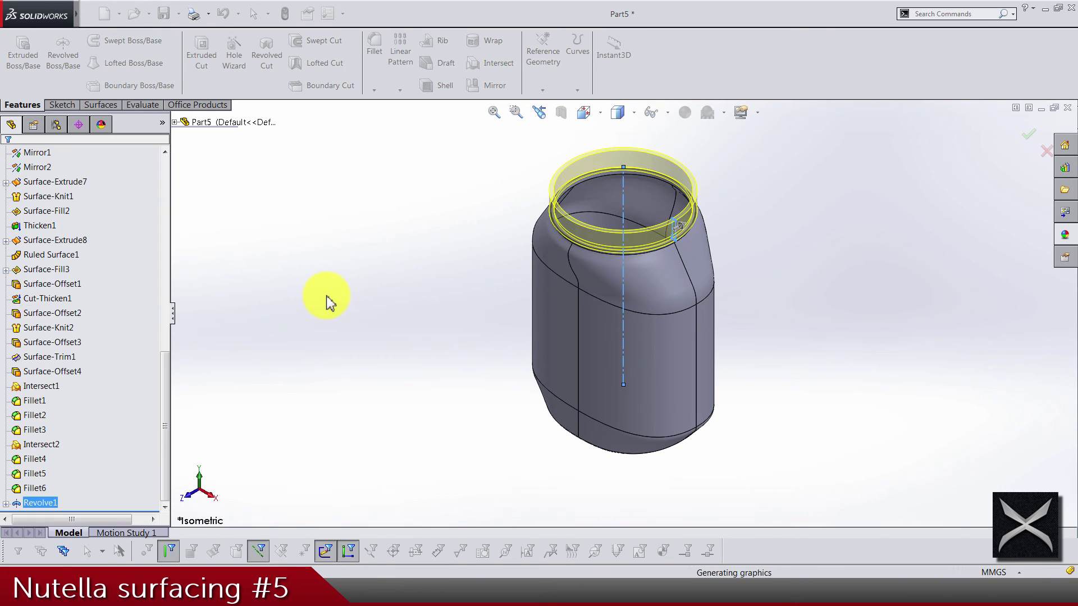
{"action": "key", "text": "z"}
{"action": "left_click", "coordinate": [596, 117]}
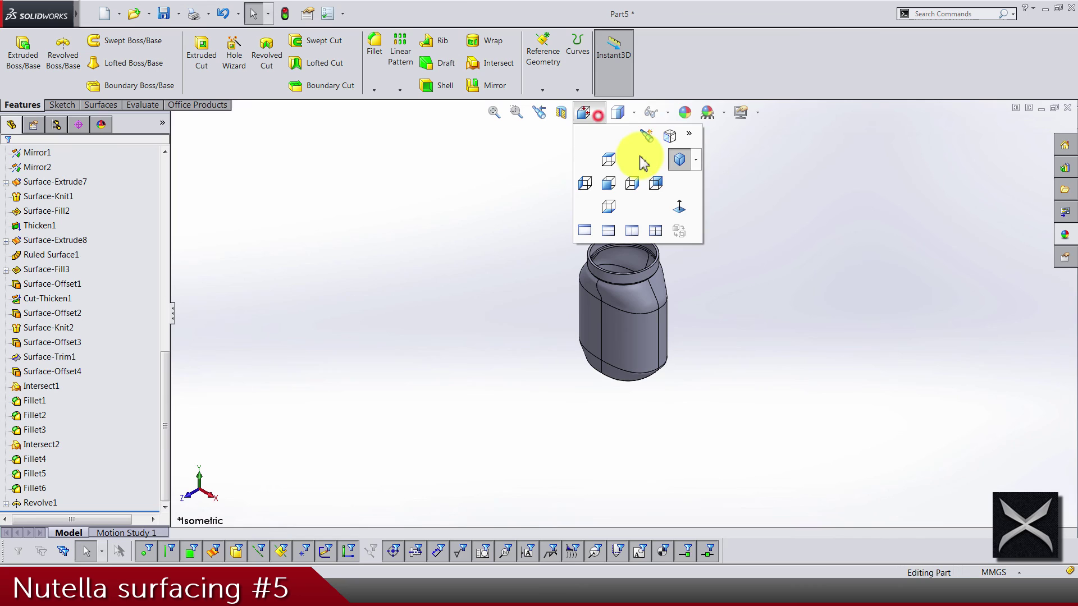
{"action": "left_click", "coordinate": [679, 161]}
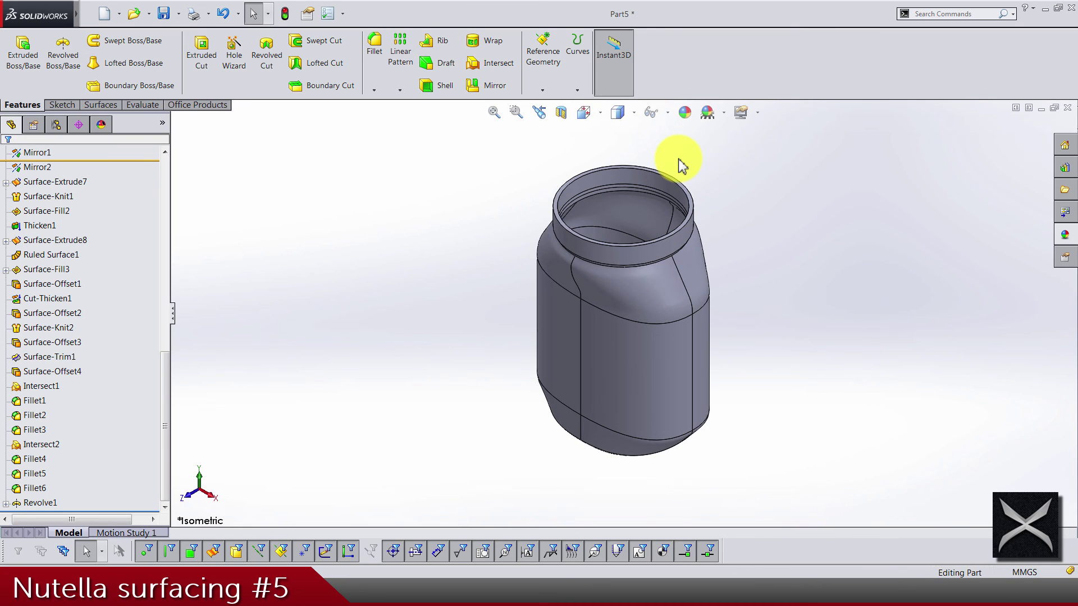